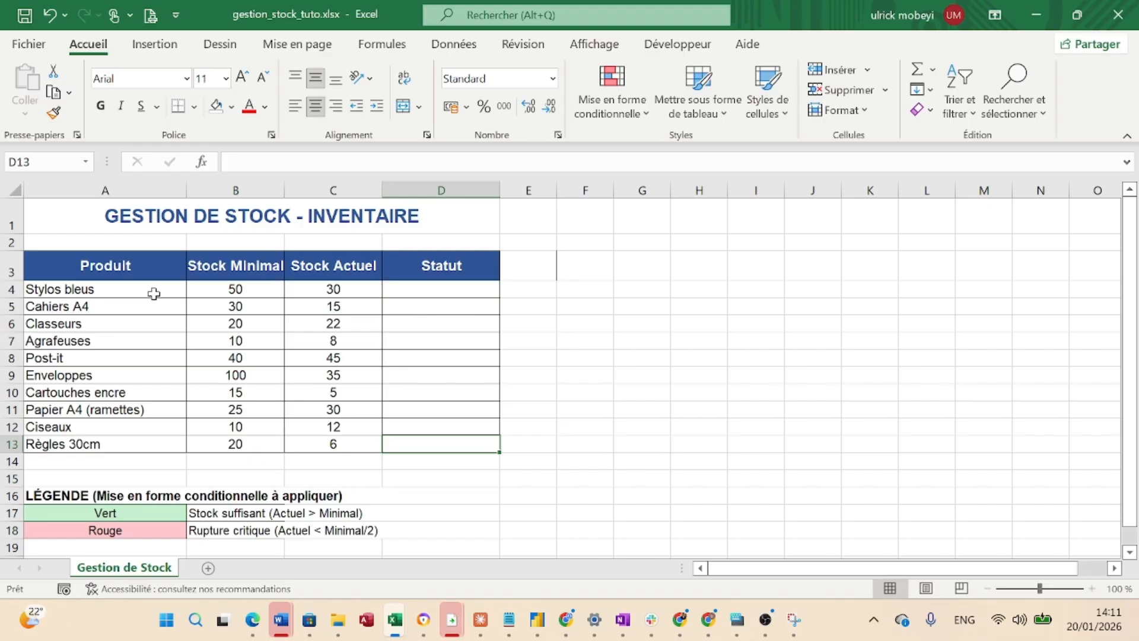
Highlight the inventory table A3:D13 to review its Produit, Stock Minimal, Stock Actuel and Statut columns
left_click(116, 275)
left_click_drag(116, 276, 219, 442)
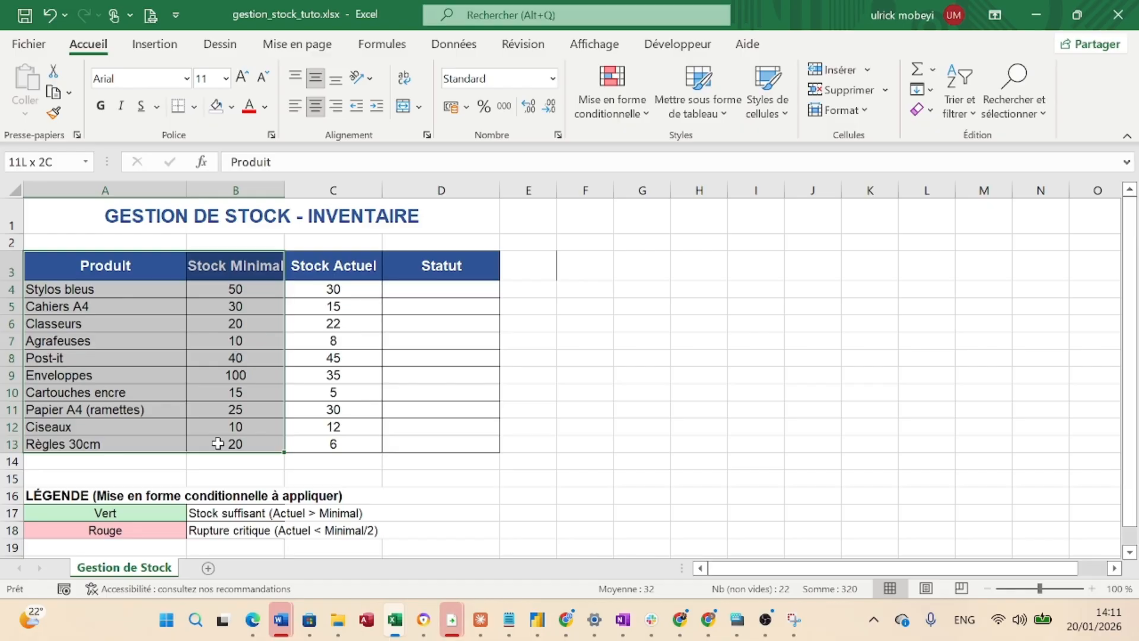
left_click_drag(218, 443, 327, 441)
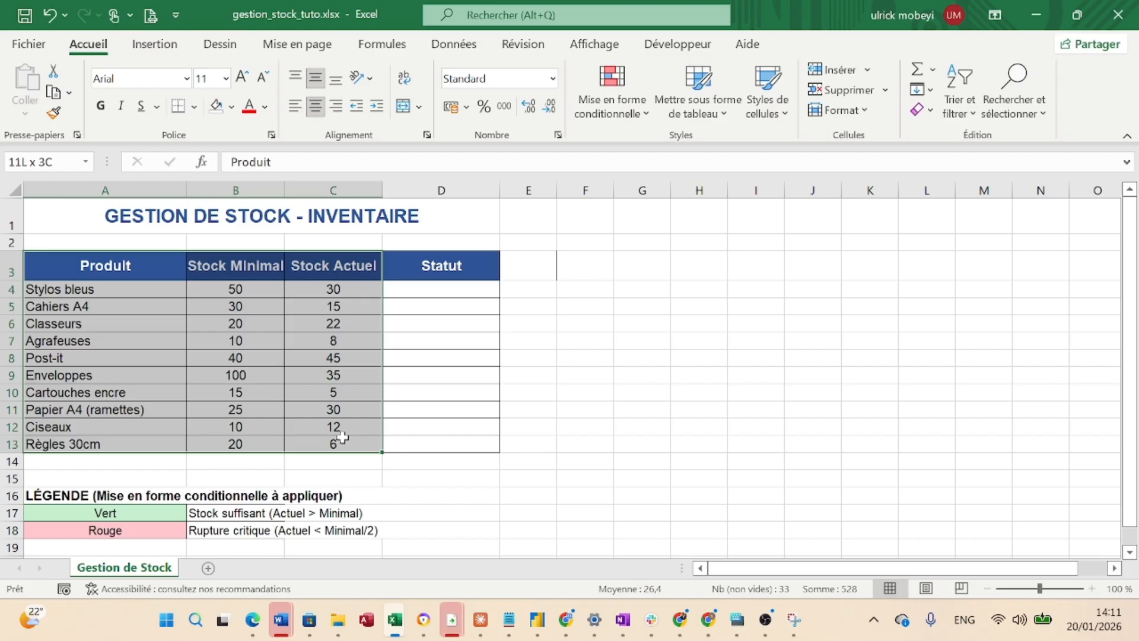
left_click_drag(343, 437, 424, 440)
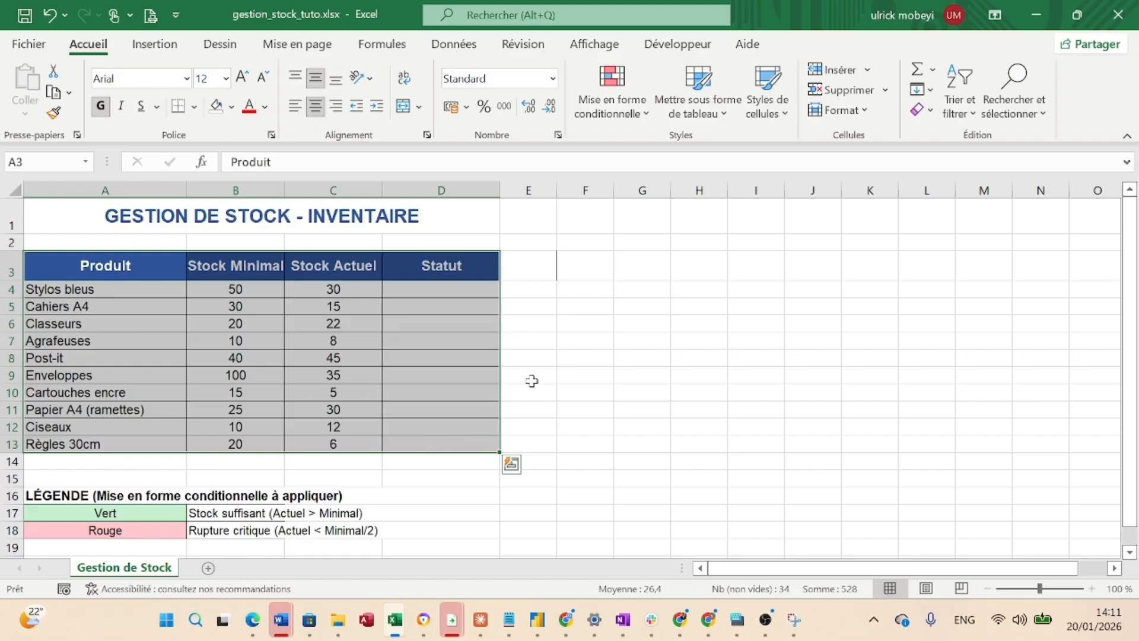
left_click(432, 294)
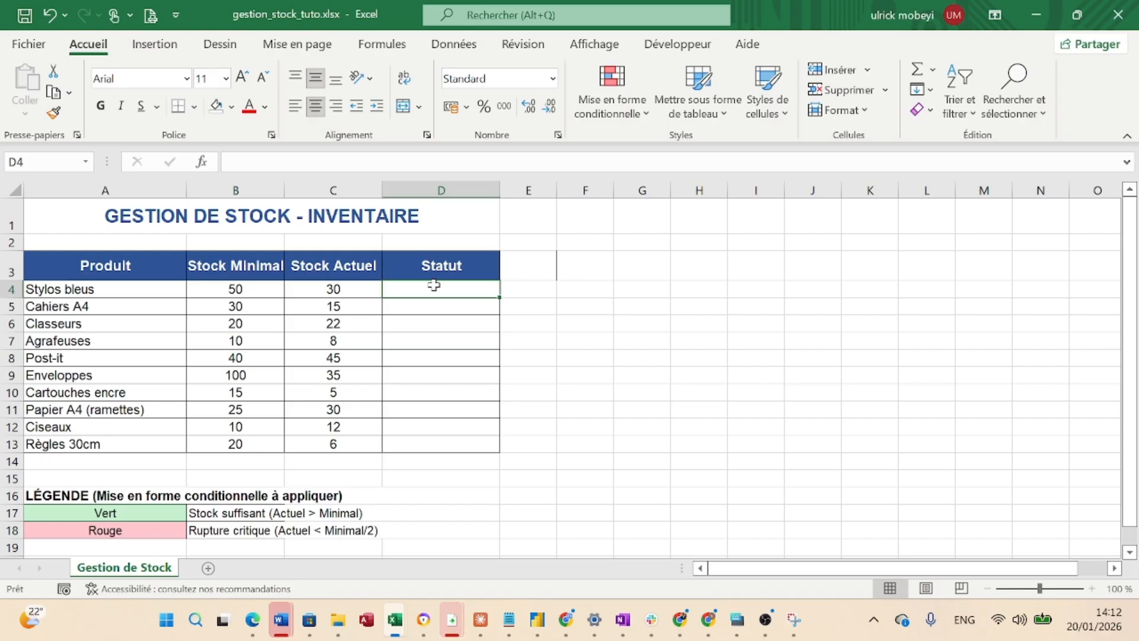
type("sto")
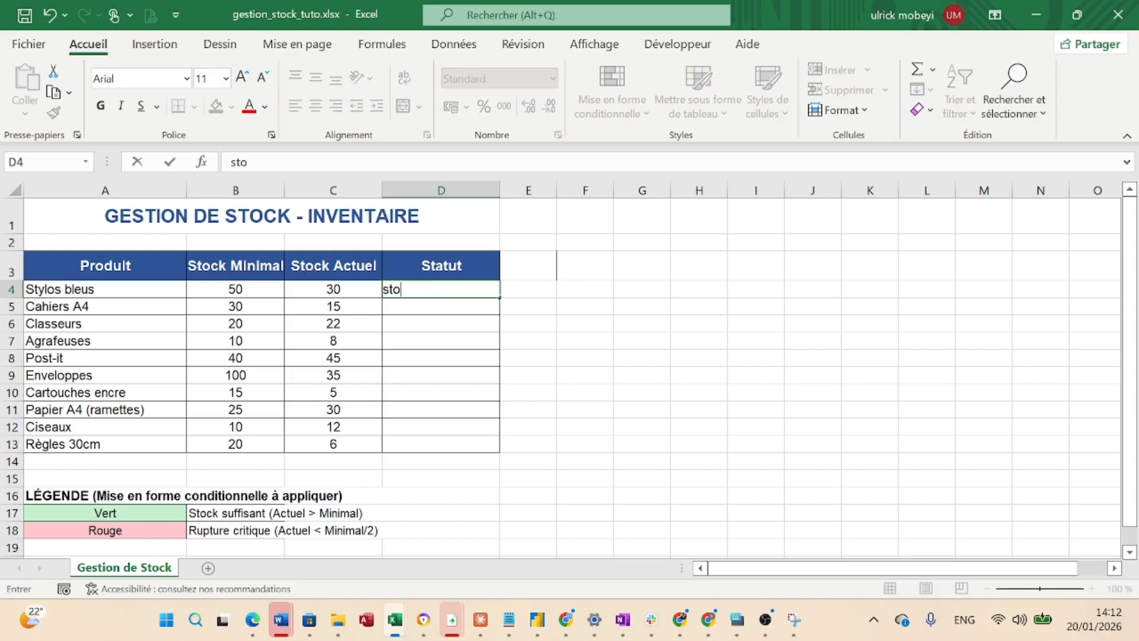
type("ck in")
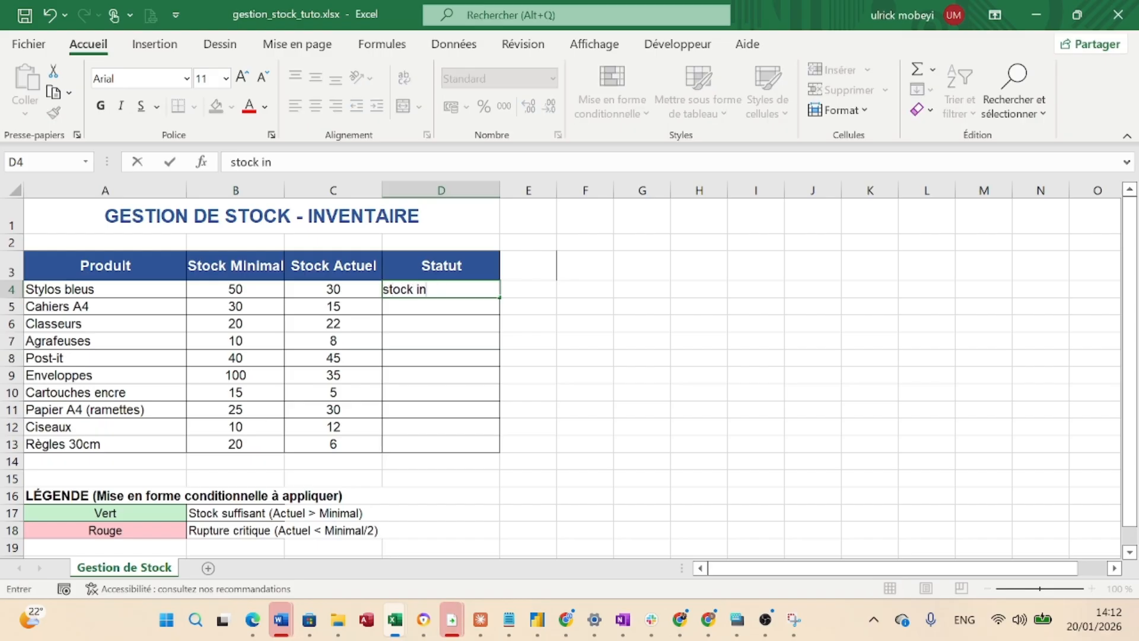
type("suffisant")
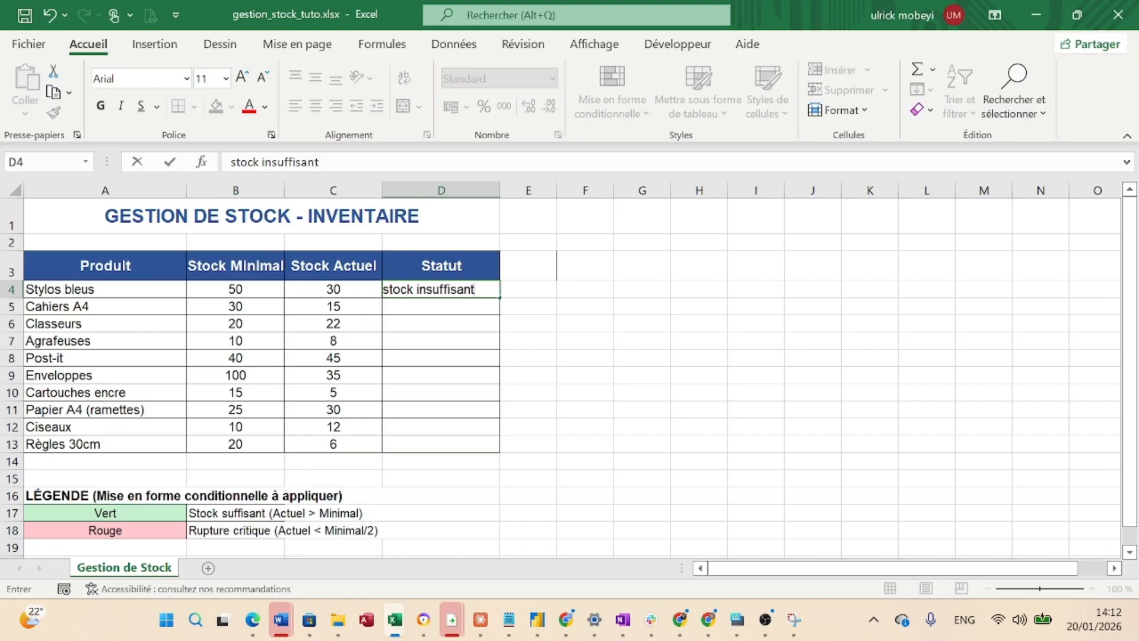
key("BackSpace")
key("BackSpace")
key("BackSpace")
key("BackSpace")
key("BackSpace")
key("BackSpace")
key("BackSpace")
key("BackSpace")
key("BackSpace")
key("BackSpace")
key("BackSpace")
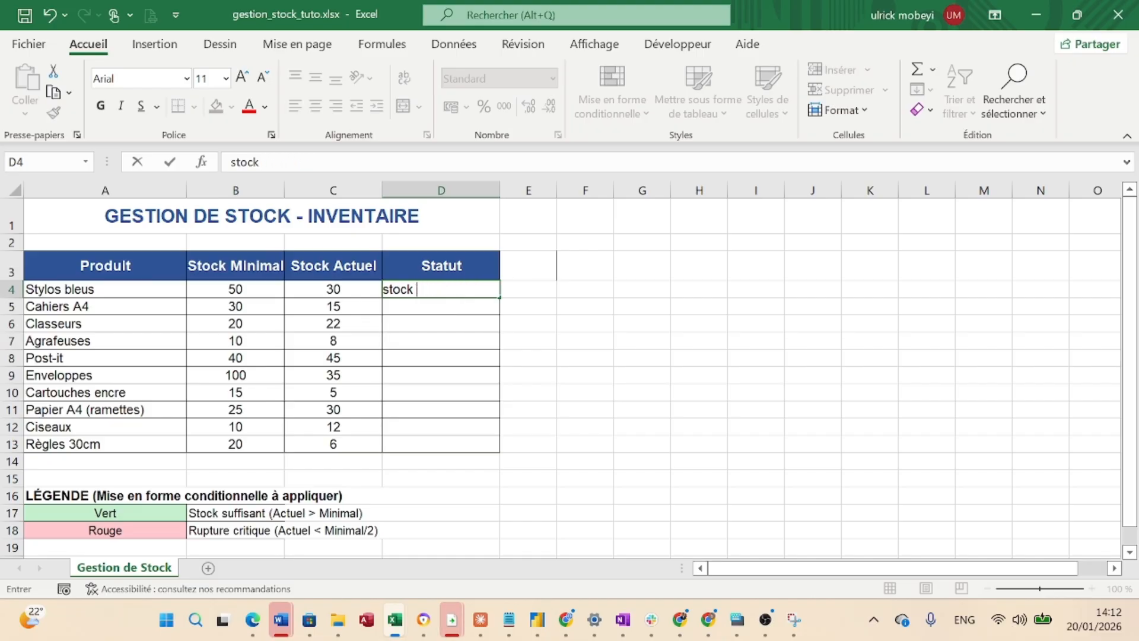
key("BackSpace")
key("BackSpace")
key("BackSpace")
key("BackSpace")
key("BackSpace")
type("+")
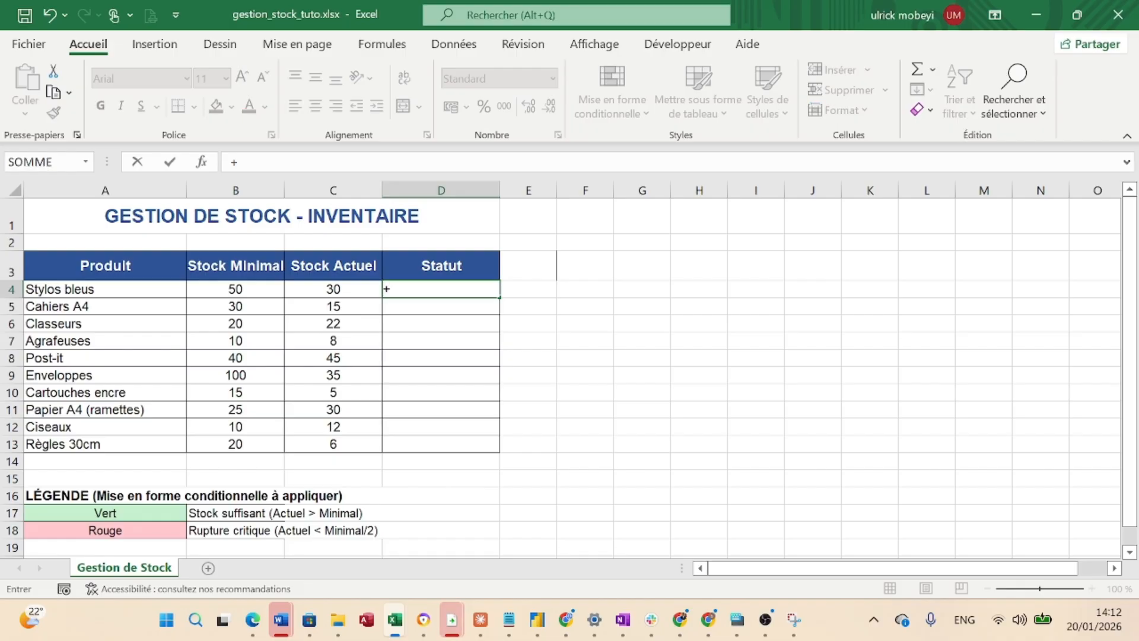
key("BackSpace")
Begin an SI formula in Statut cell D4 that tests whether actual stock is at most minimal stock, C4<=B4
type("=si")
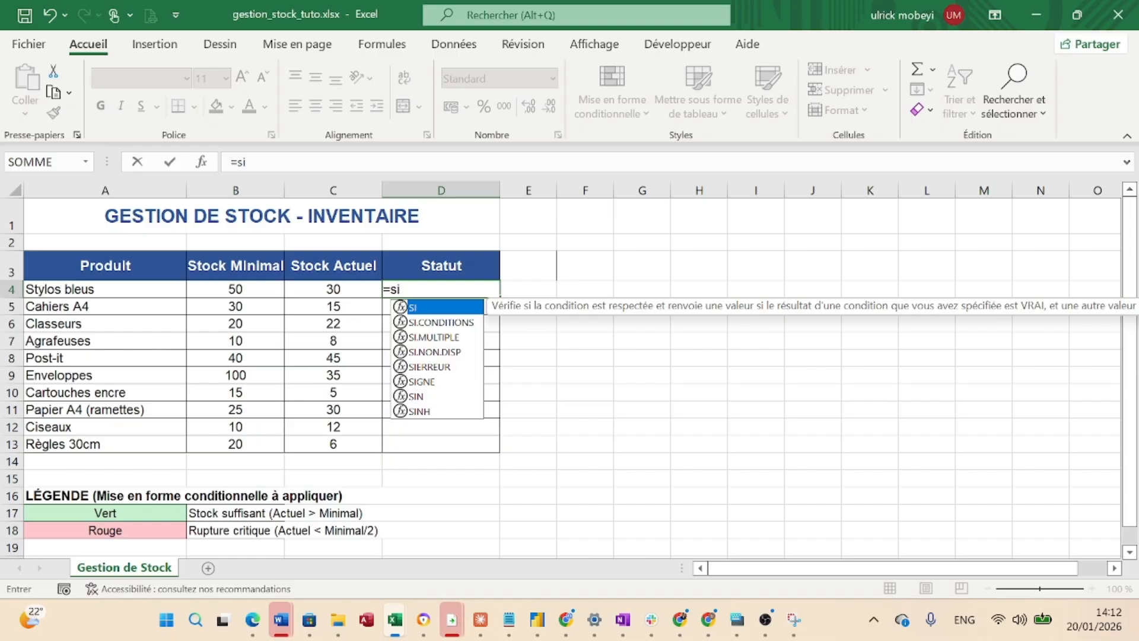
type("(")
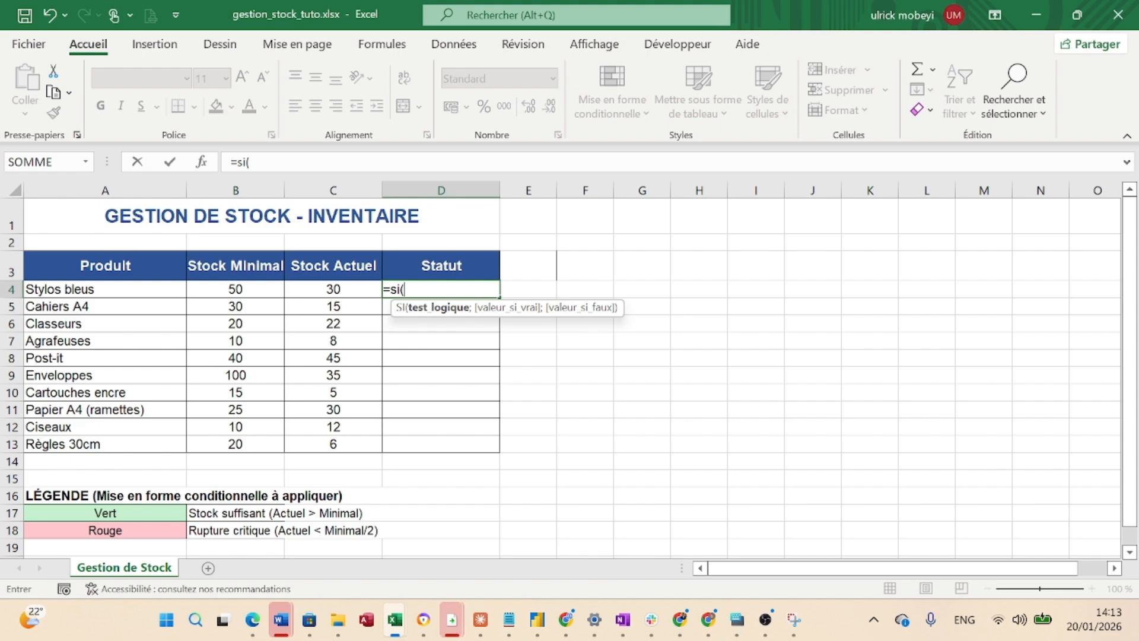
left_click(331, 290)
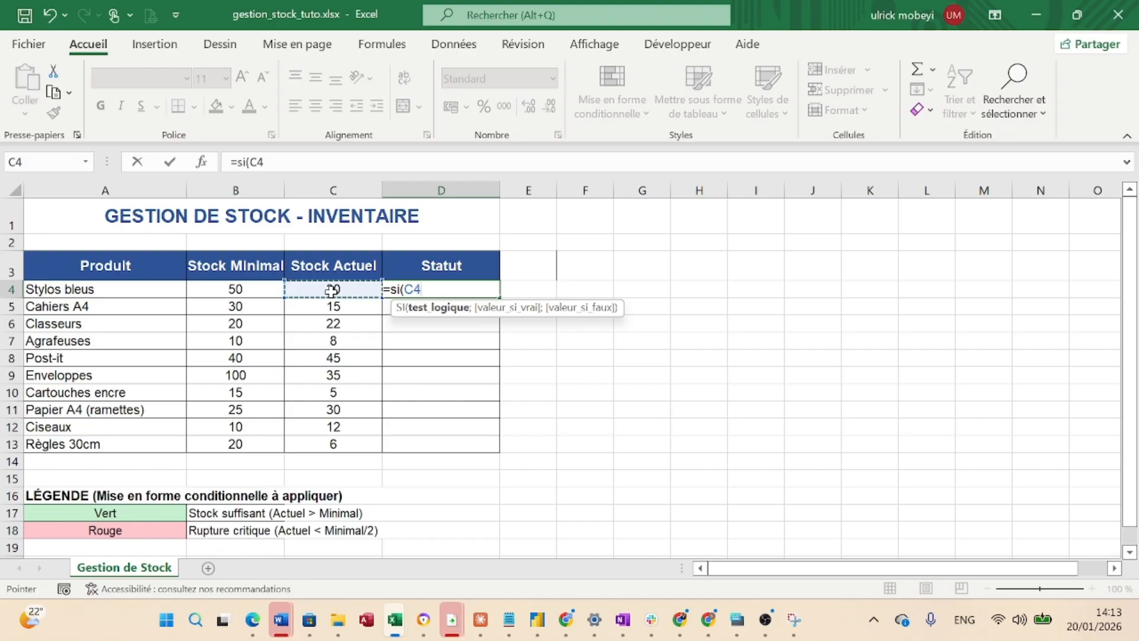
type("<=")
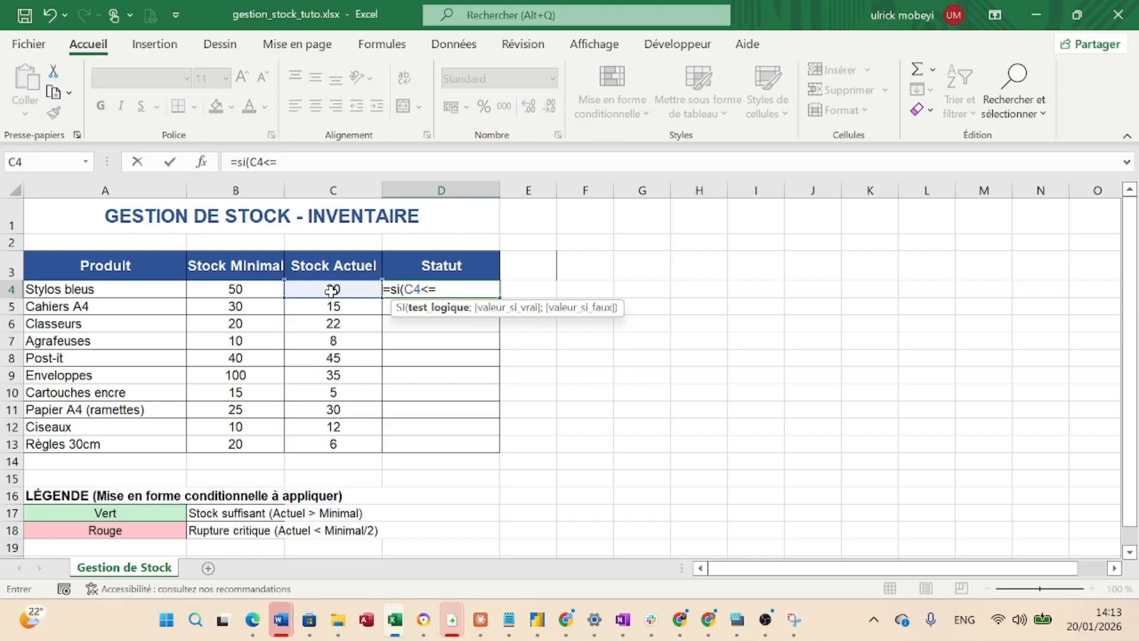
left_click(257, 291)
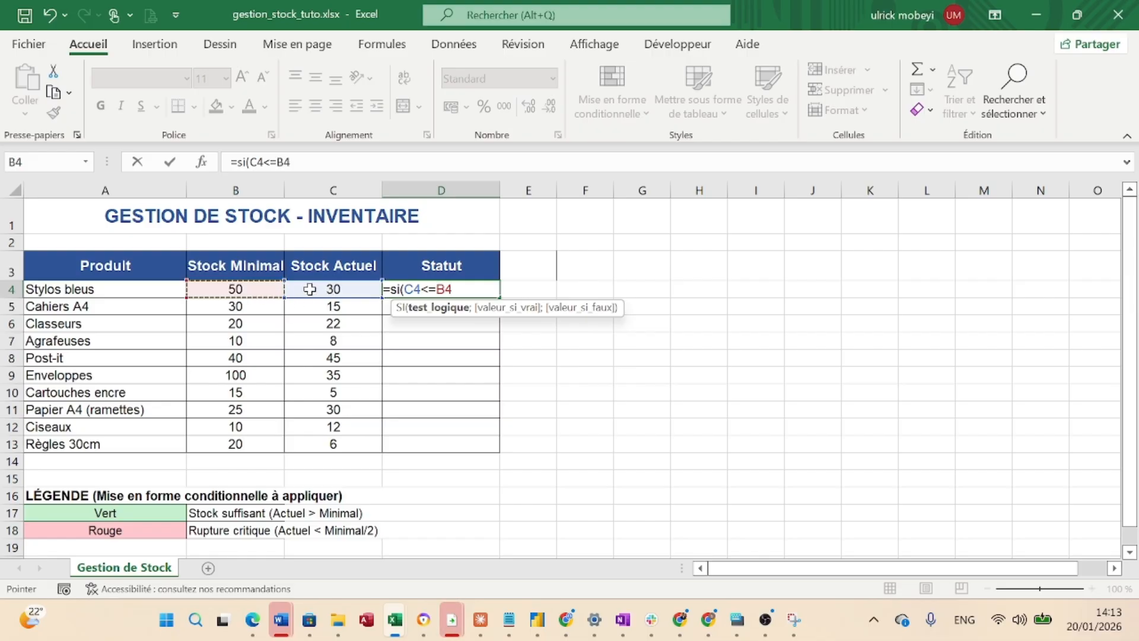
type(";")
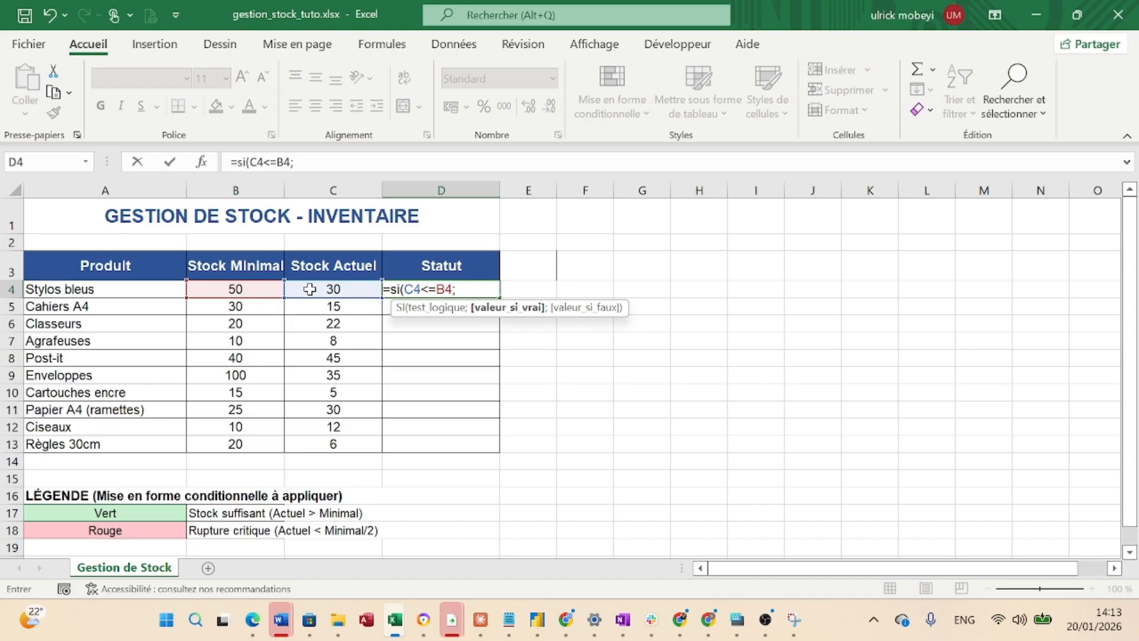
Give the SI formula the text "stock est insuffisant" as its value when the test is true
type("\"")
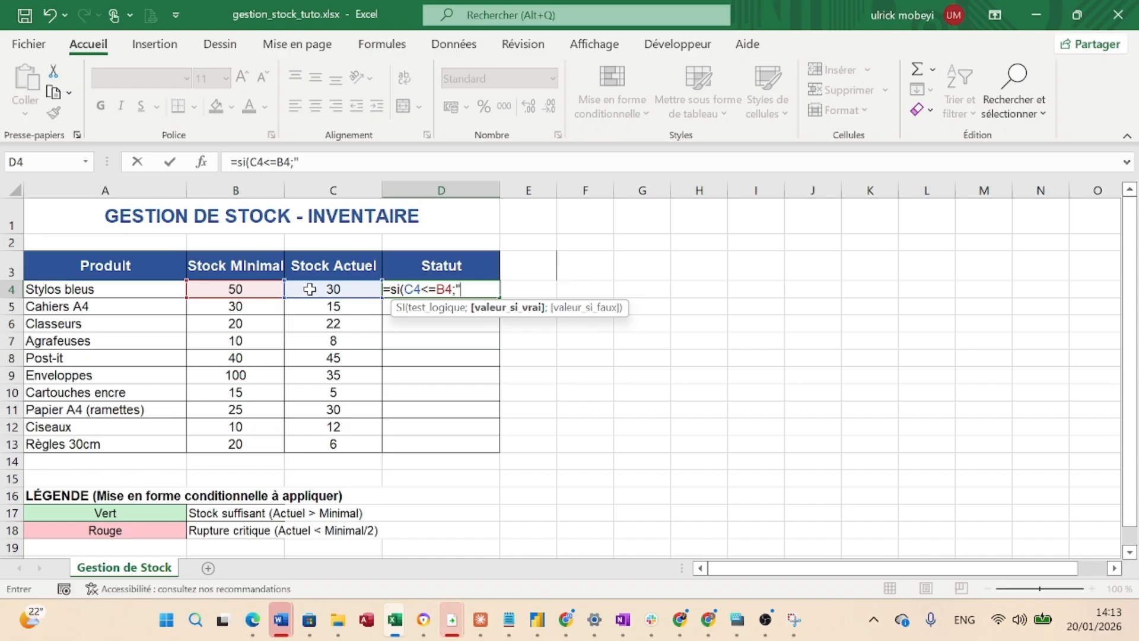
type("so")
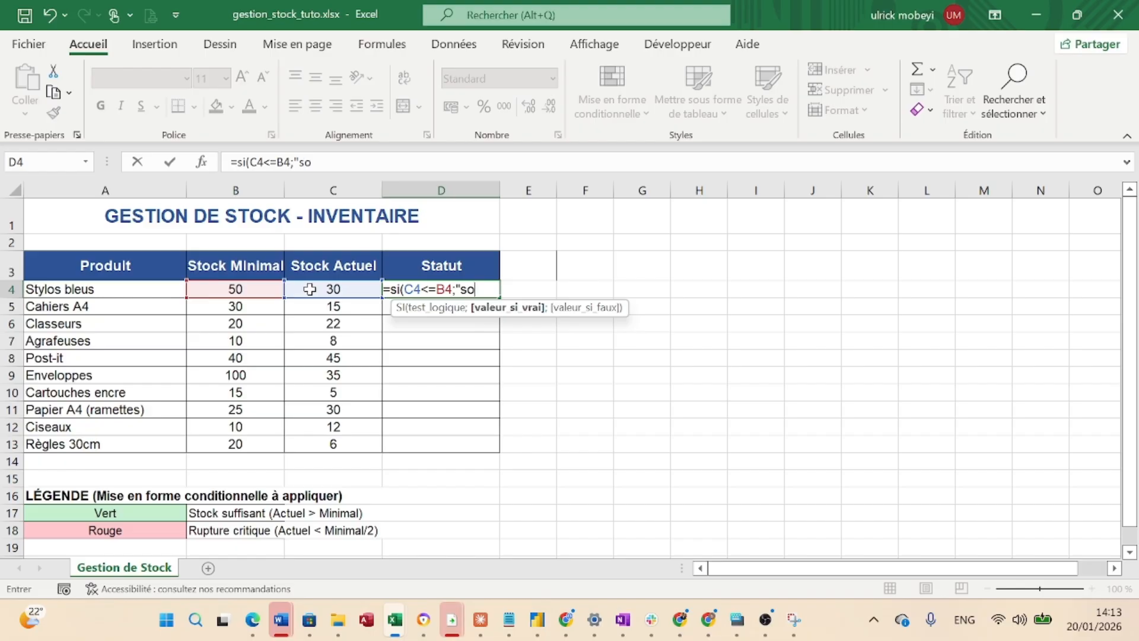
key("BackSpace")
type("tock est ")
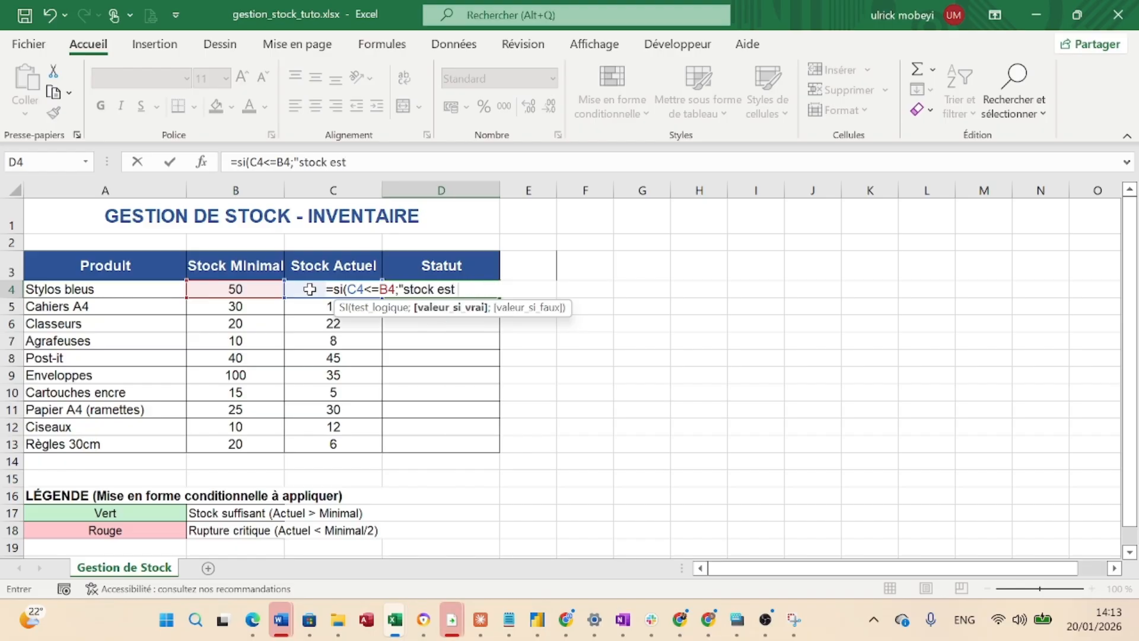
type("insu")
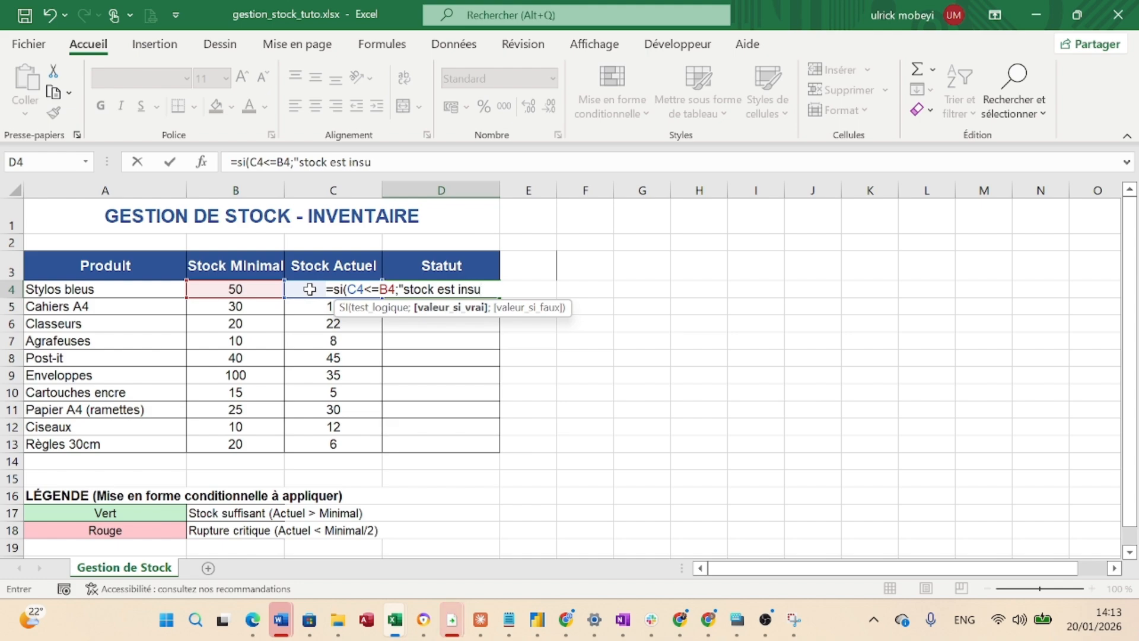
type("ffis")
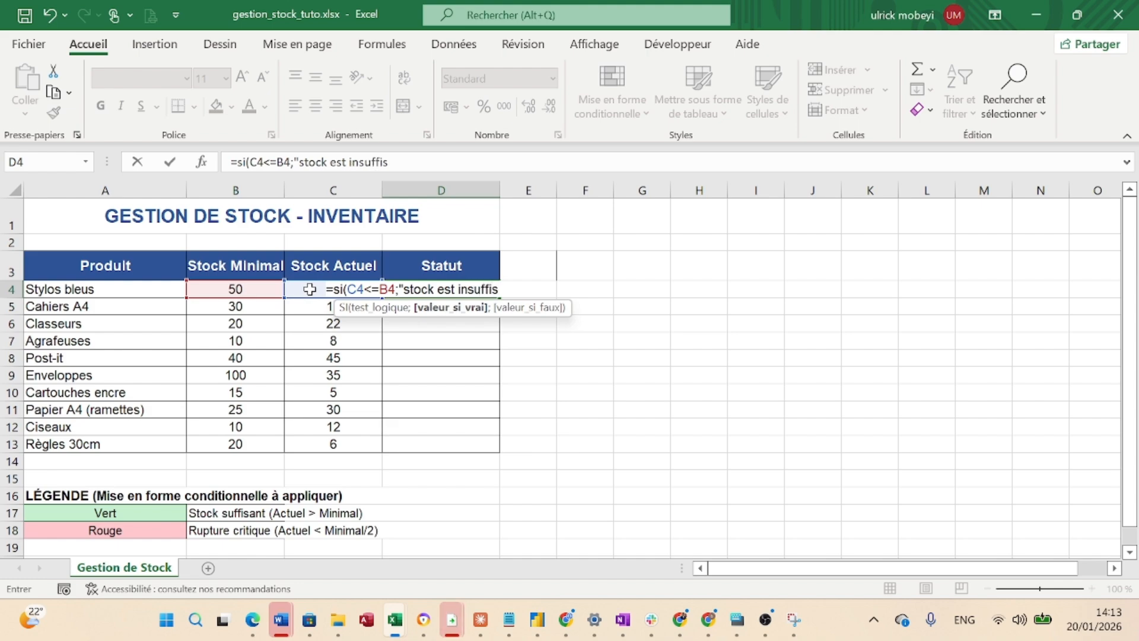
type("ant\"")
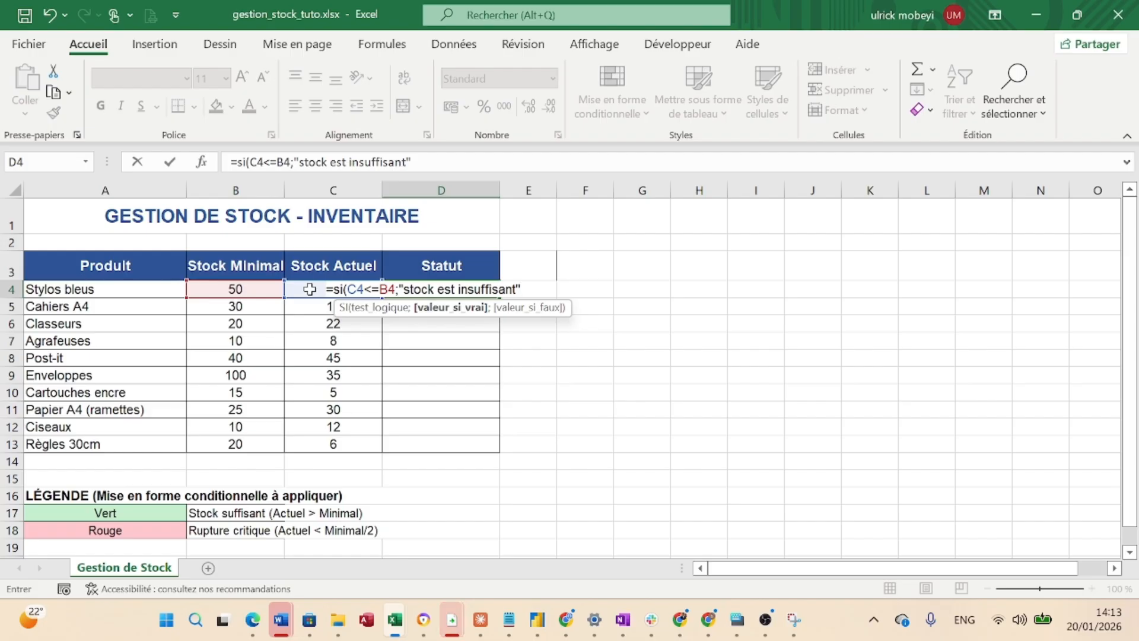
type(";")
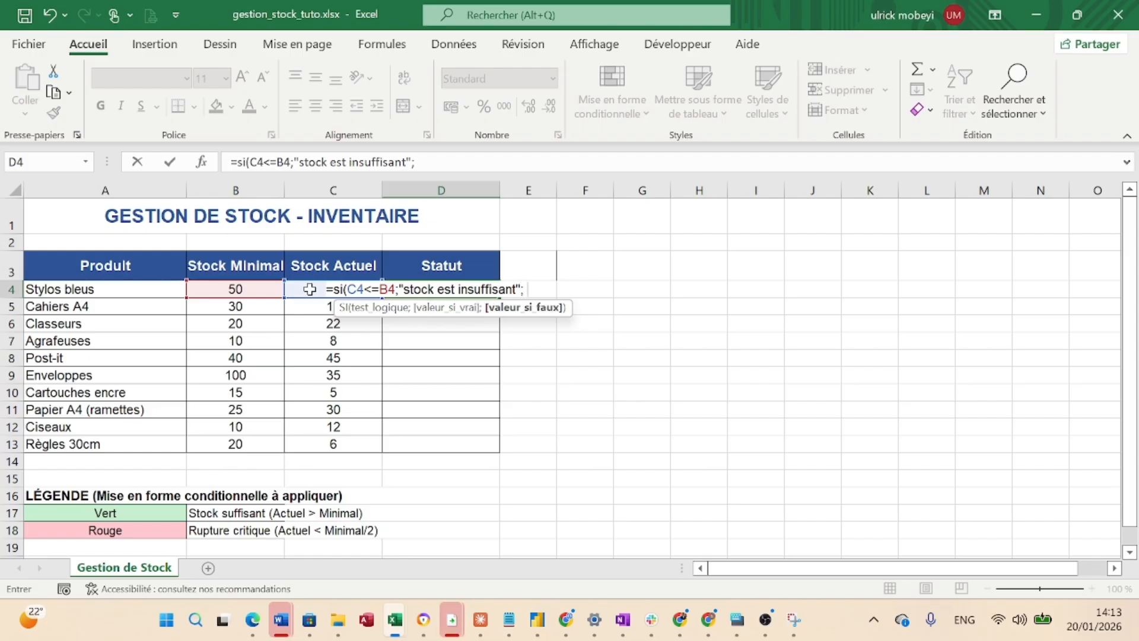
Give the SI formula the text "stock est ok" as its value when false, and enter the formula
type(" \"sto")
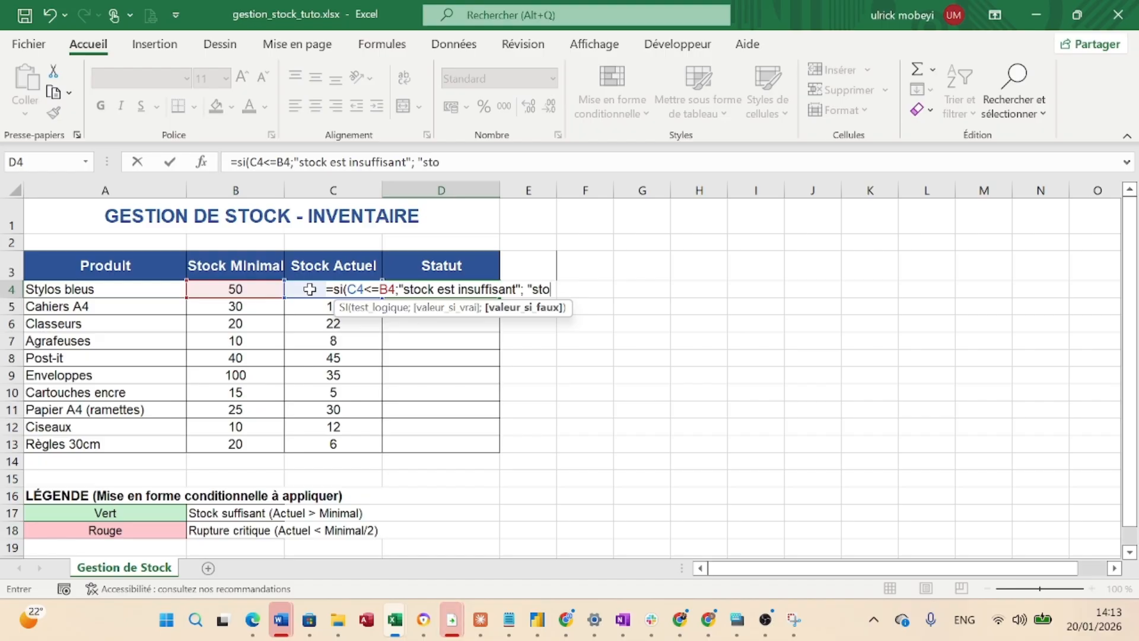
type("ck est")
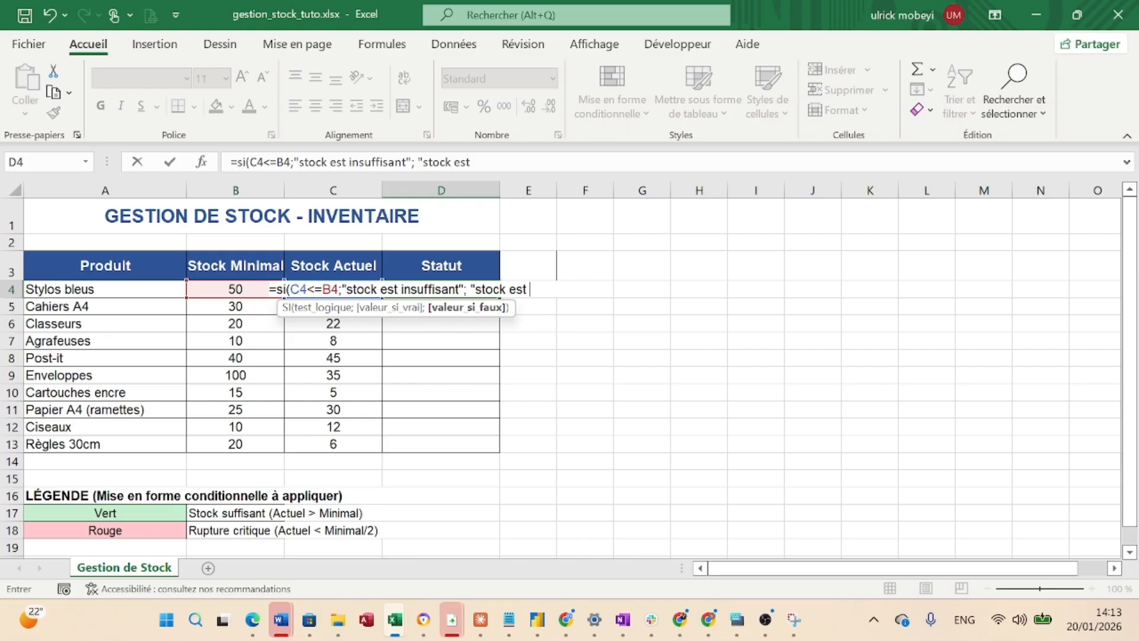
type(" ok3")
key("BackSpace")
type("\"")
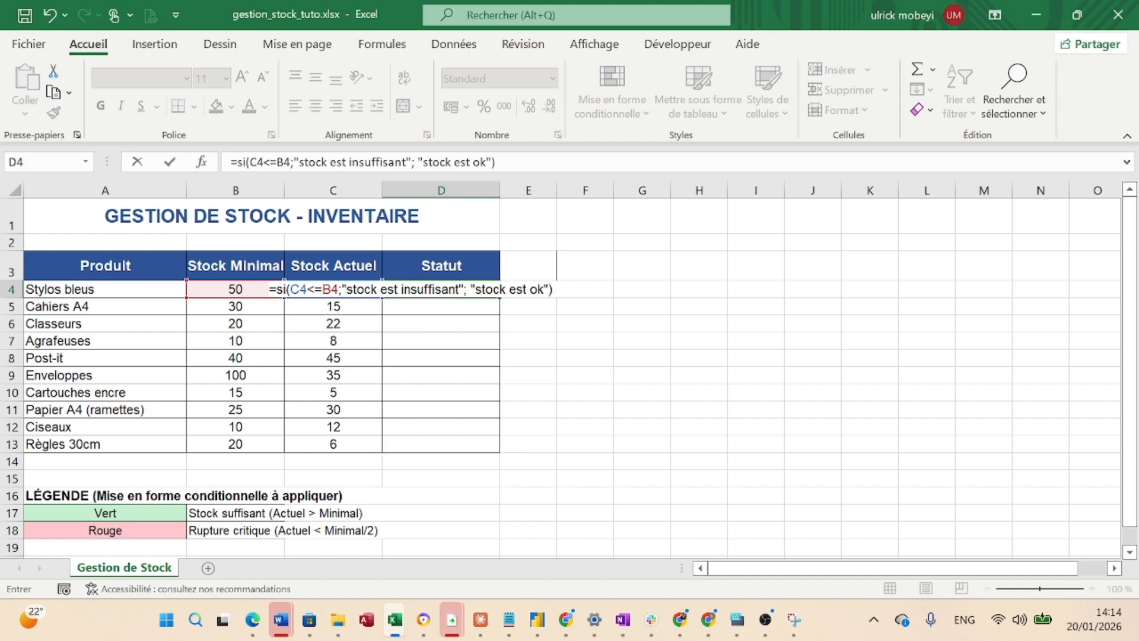
key("Return")
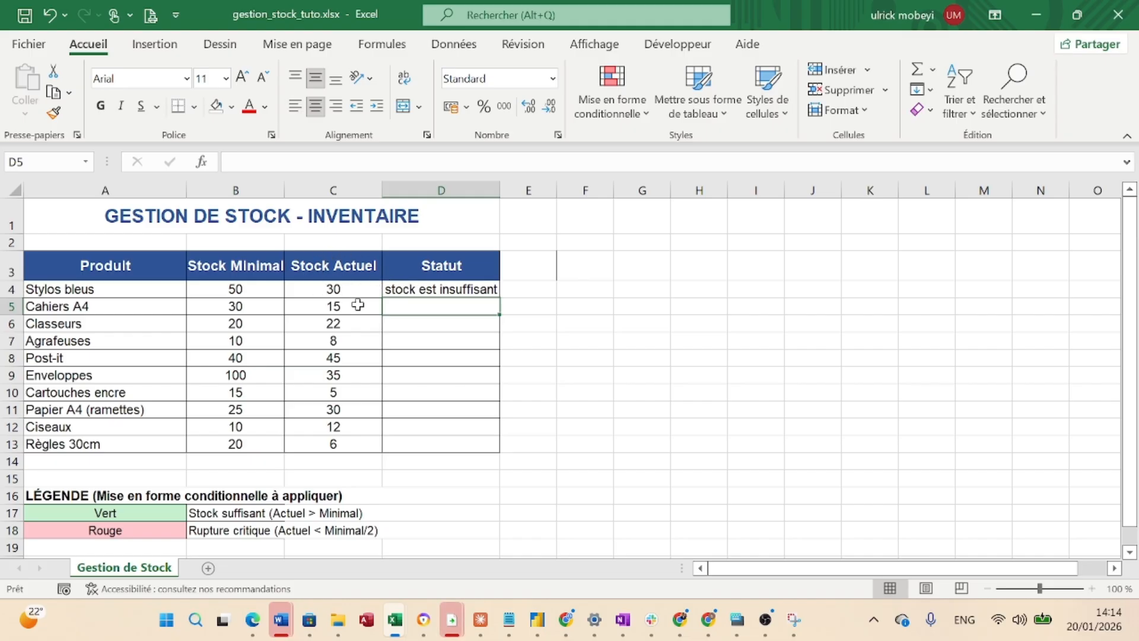
Check the Stylos bleus row and copy the D4 formula down the Statut column to D13
left_click(445, 290)
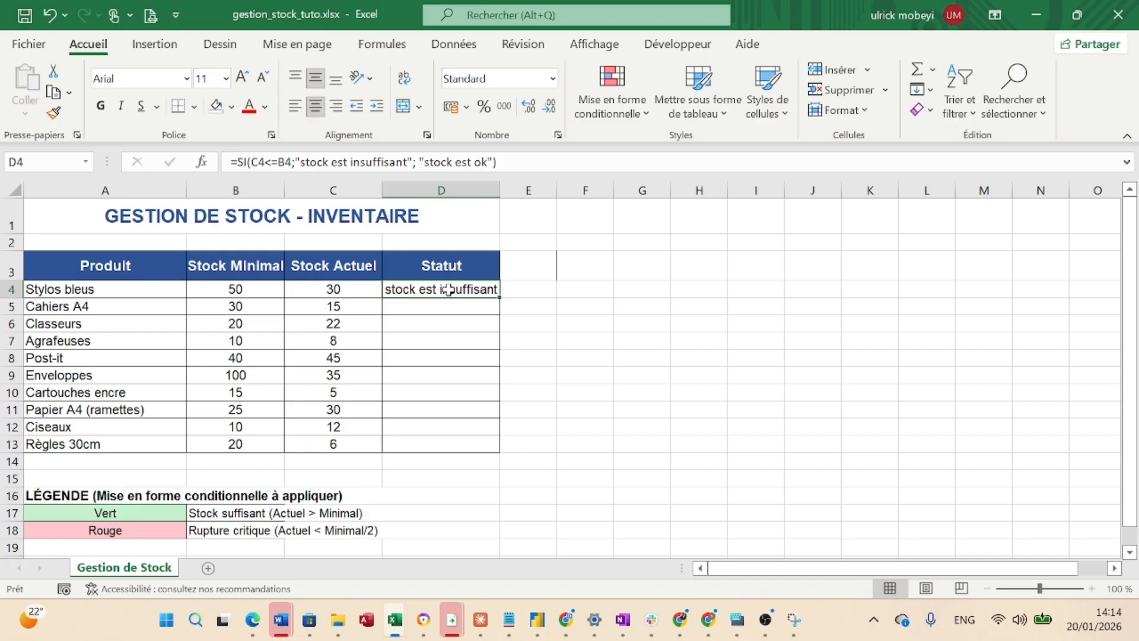
left_click(349, 287)
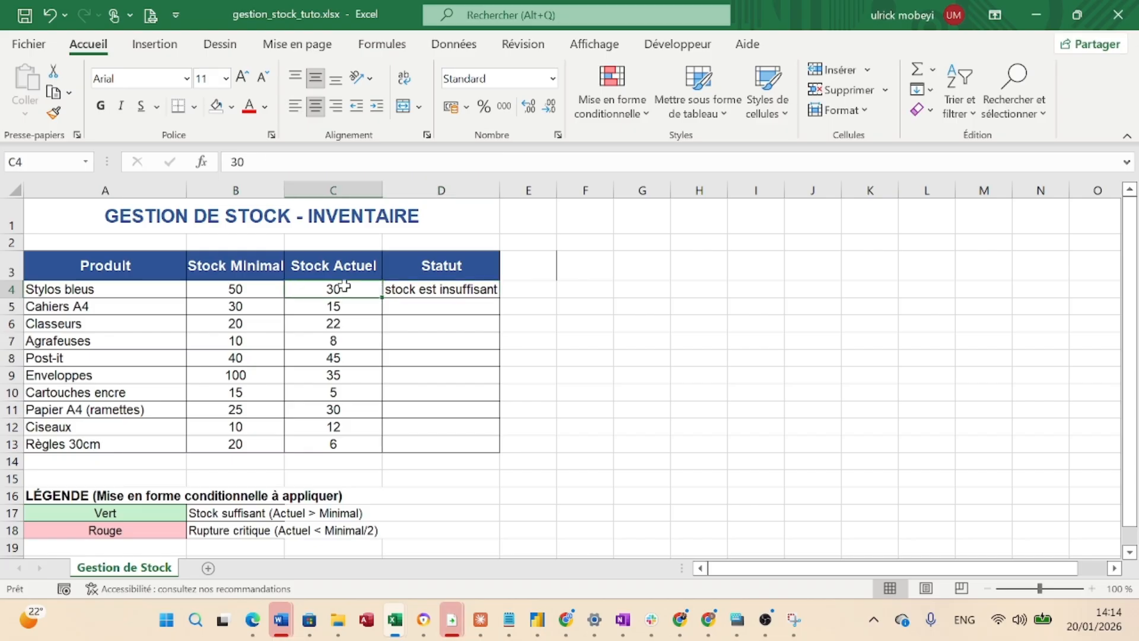
left_click(246, 287)
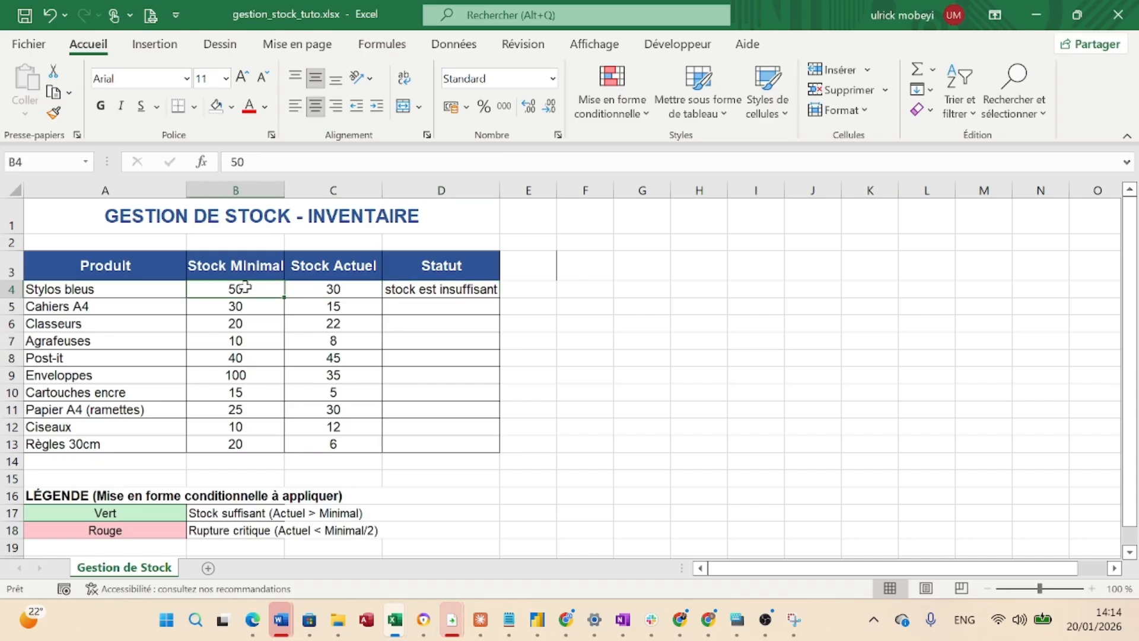
left_click(348, 290)
left_click(466, 289)
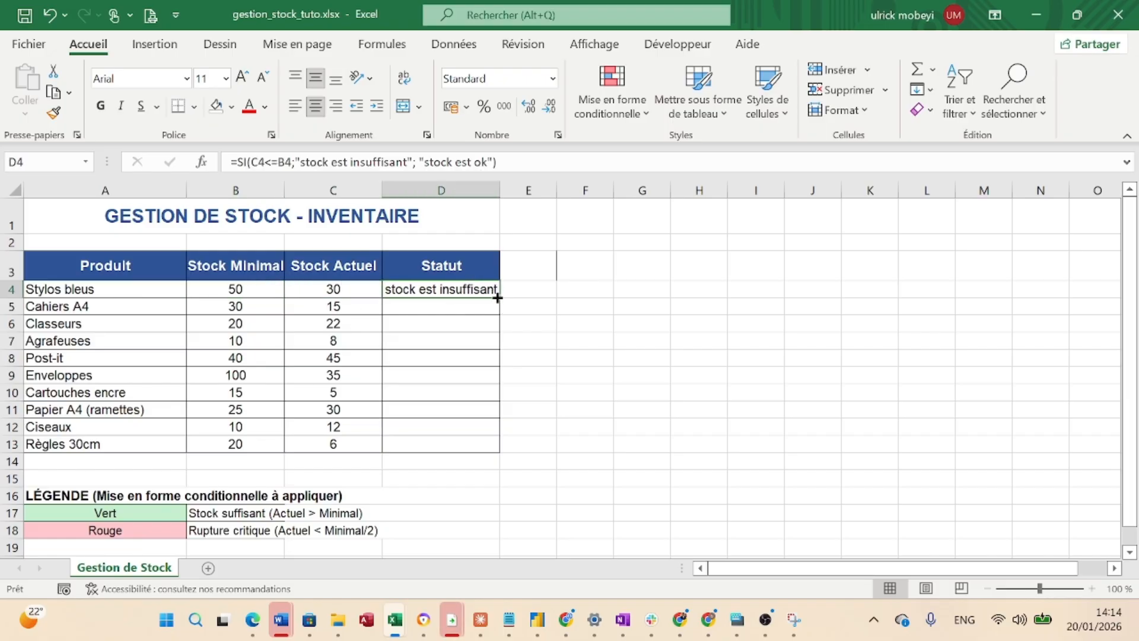
left_click_drag(499, 297, 494, 450)
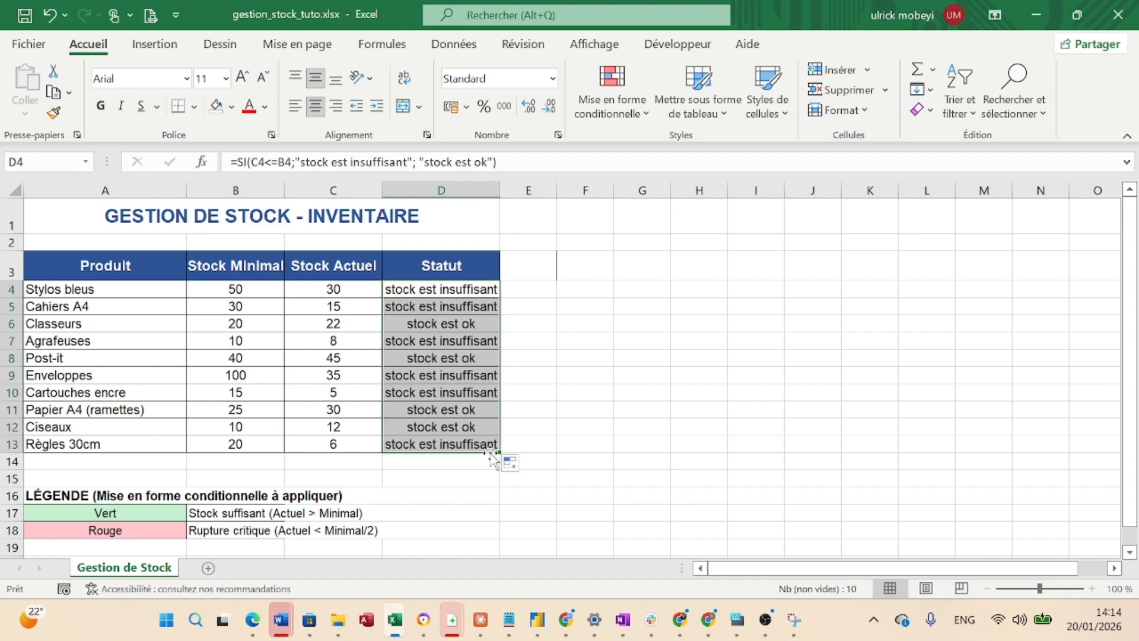
Compare the Statut formula in the Classeurs row with that row's actual and minimal stock
left_click(427, 324)
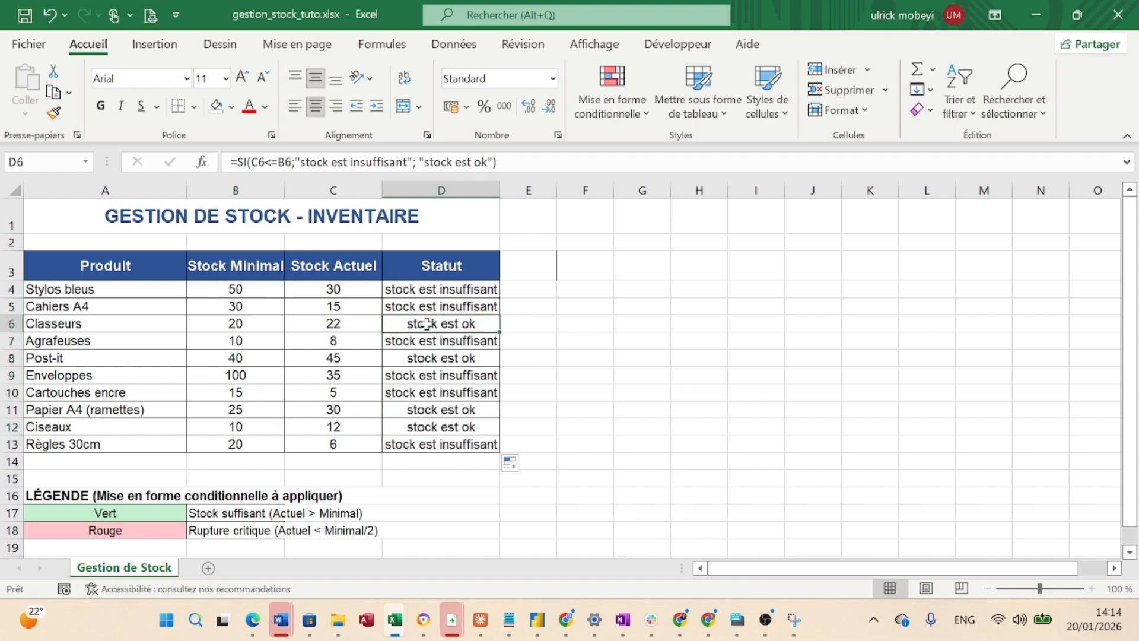
left_click(347, 322)
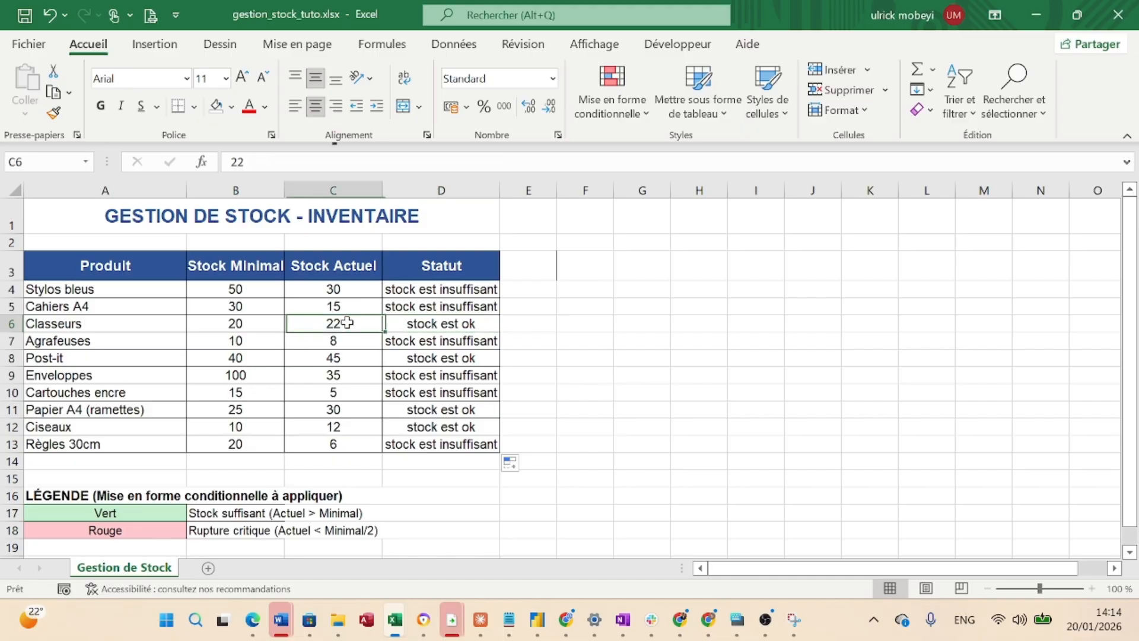
left_click(250, 327)
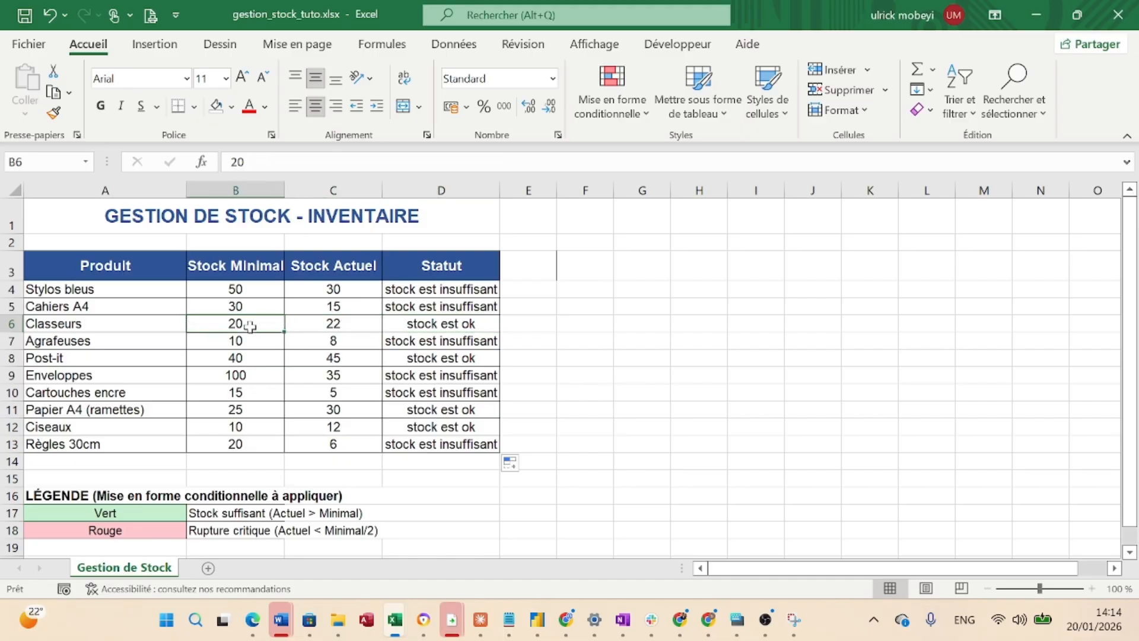
left_click(439, 325)
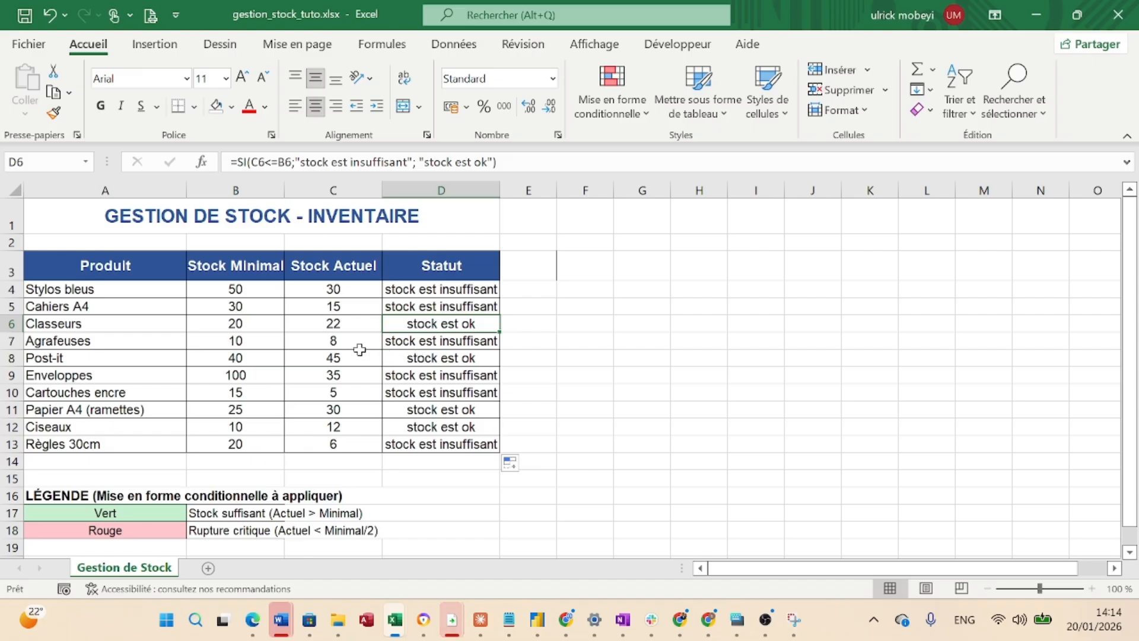
Check the Agrafeuses row's actual and minimal stock against its Statut formula, and review the Vert and Rouge legend cells
left_click(335, 341)
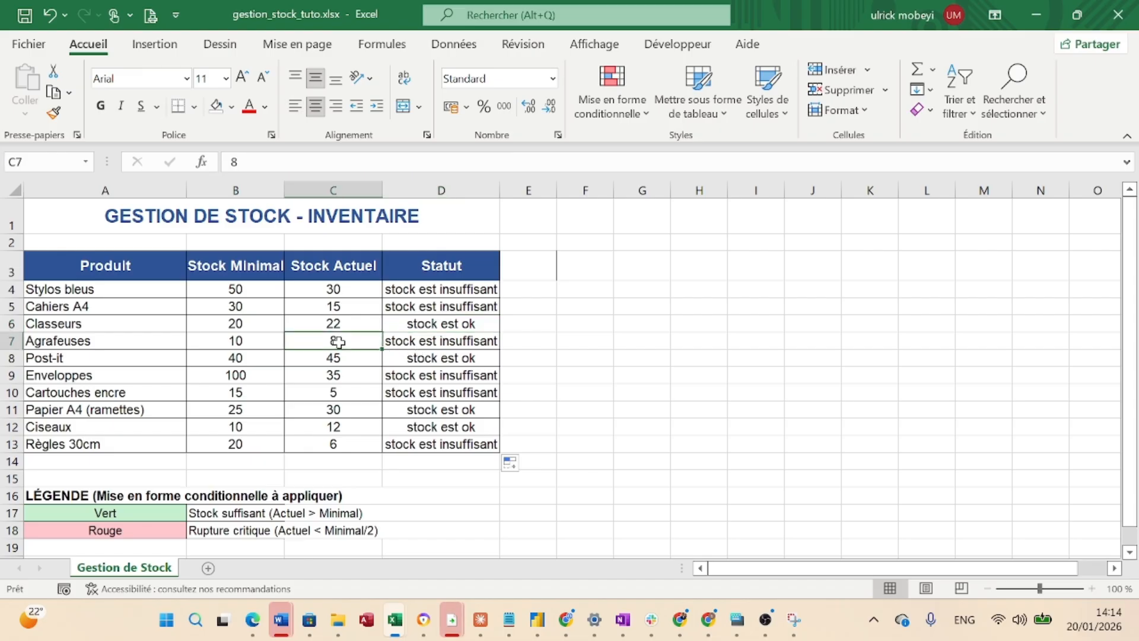
left_click(254, 345)
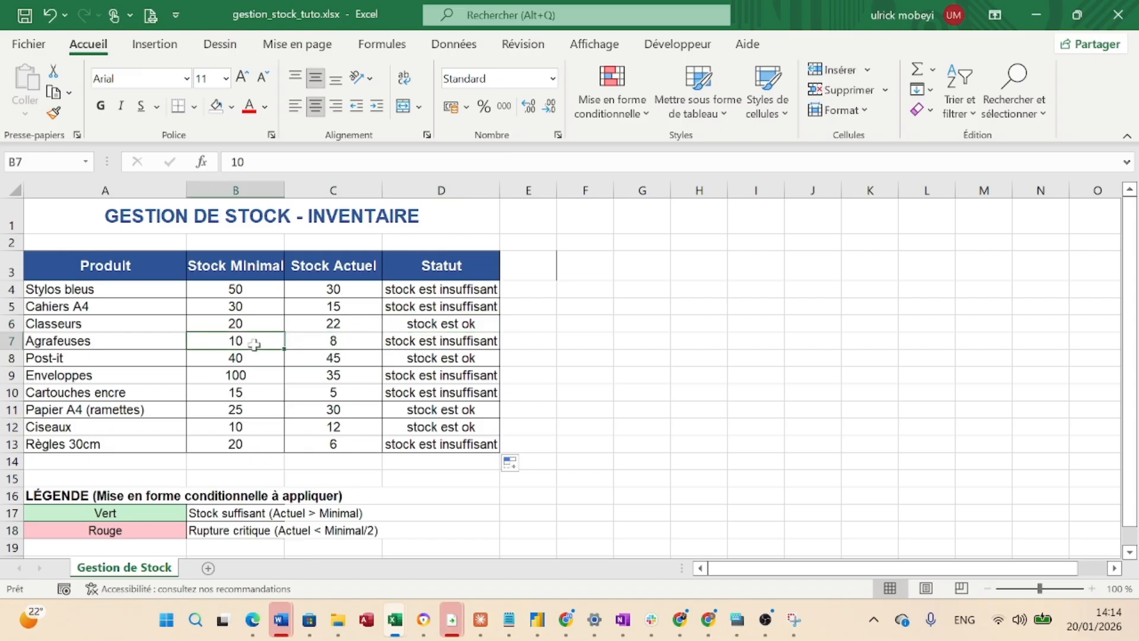
left_click(436, 342)
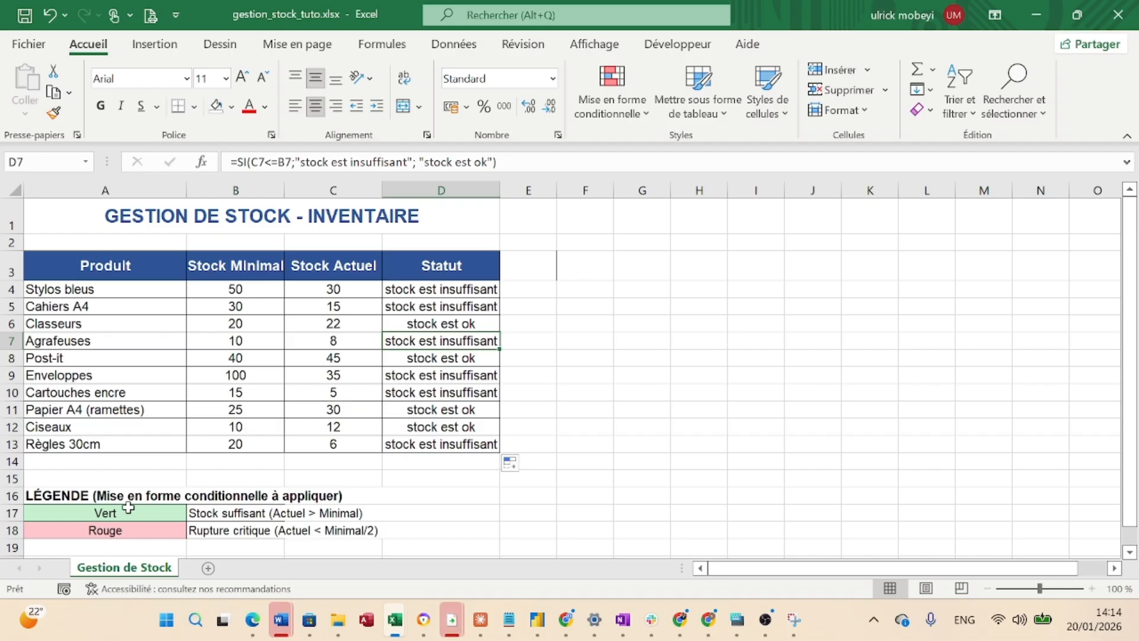
left_click_drag(127, 504, 128, 532)
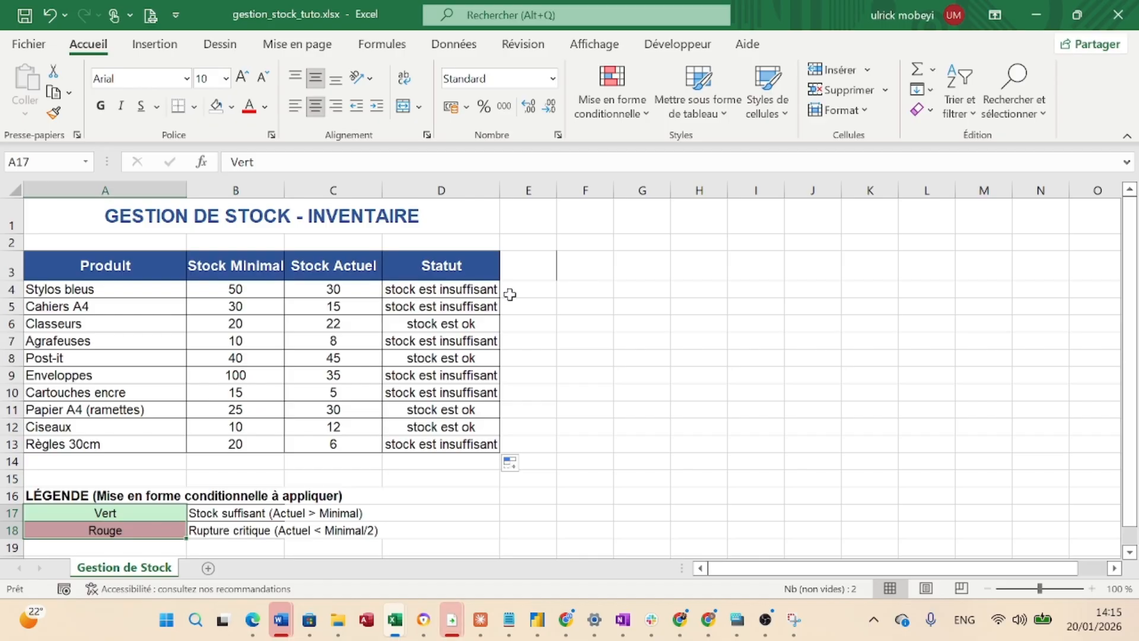
Start a "Texte qui contient" conditional formatting rule for the Statut cells D4 to D13
left_click(457, 290)
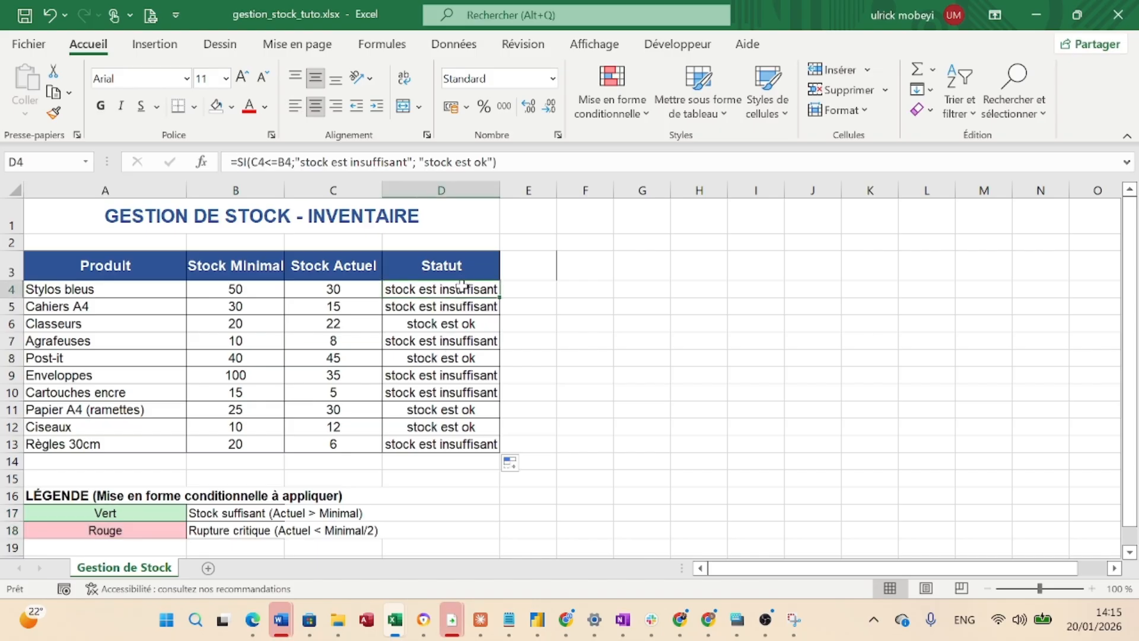
left_click_drag(461, 288, 436, 485)
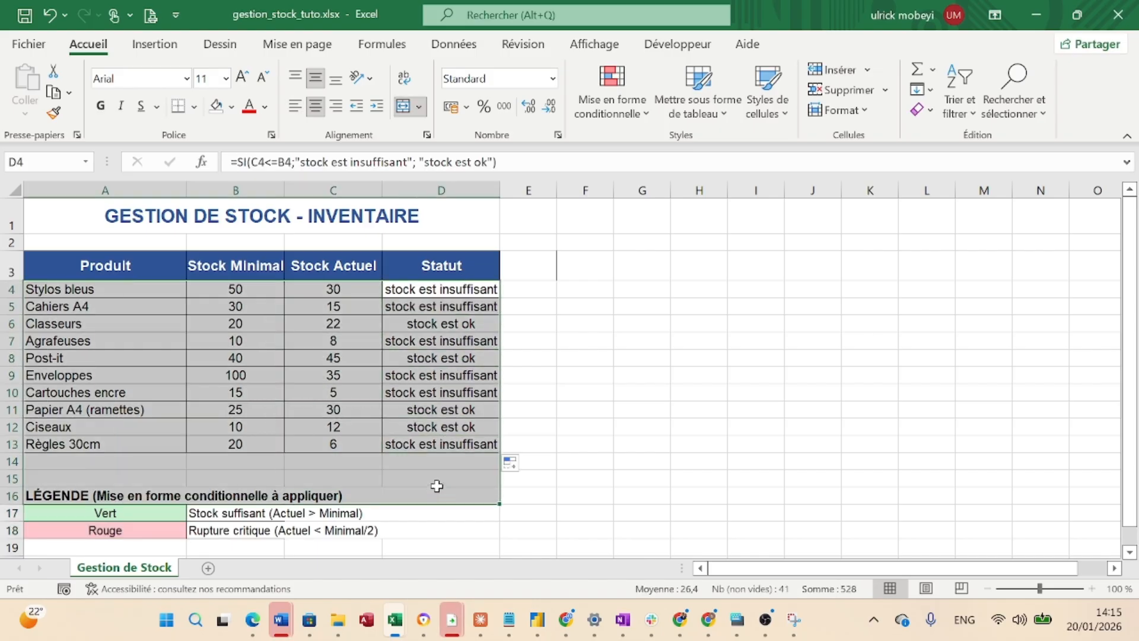
left_click(448, 444)
left_click_drag(457, 289, 457, 444)
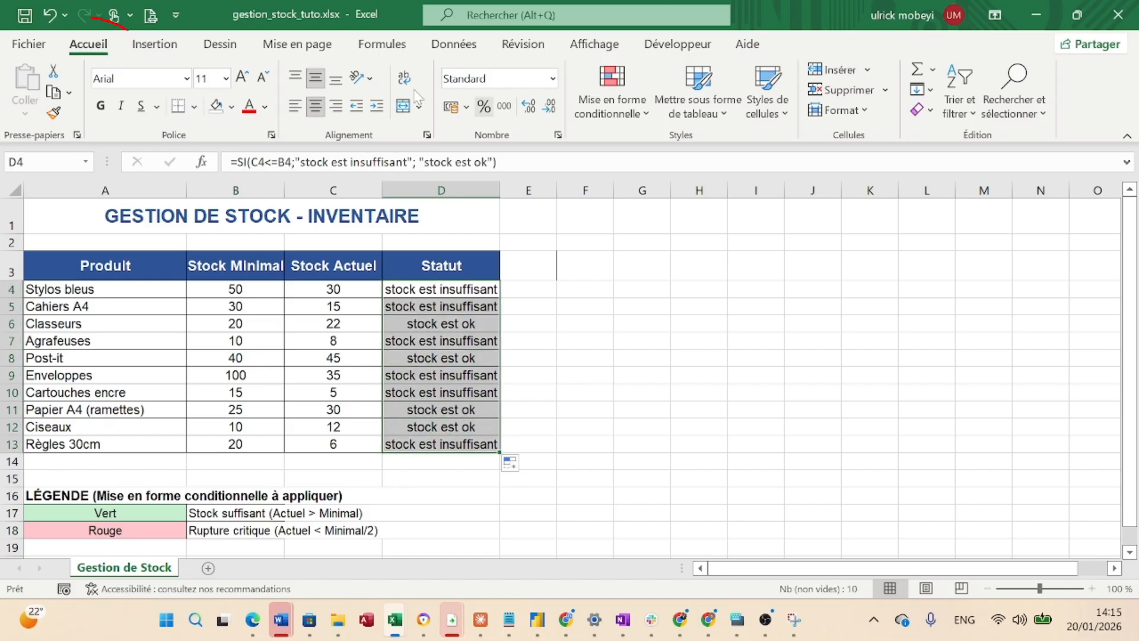
left_click(645, 119)
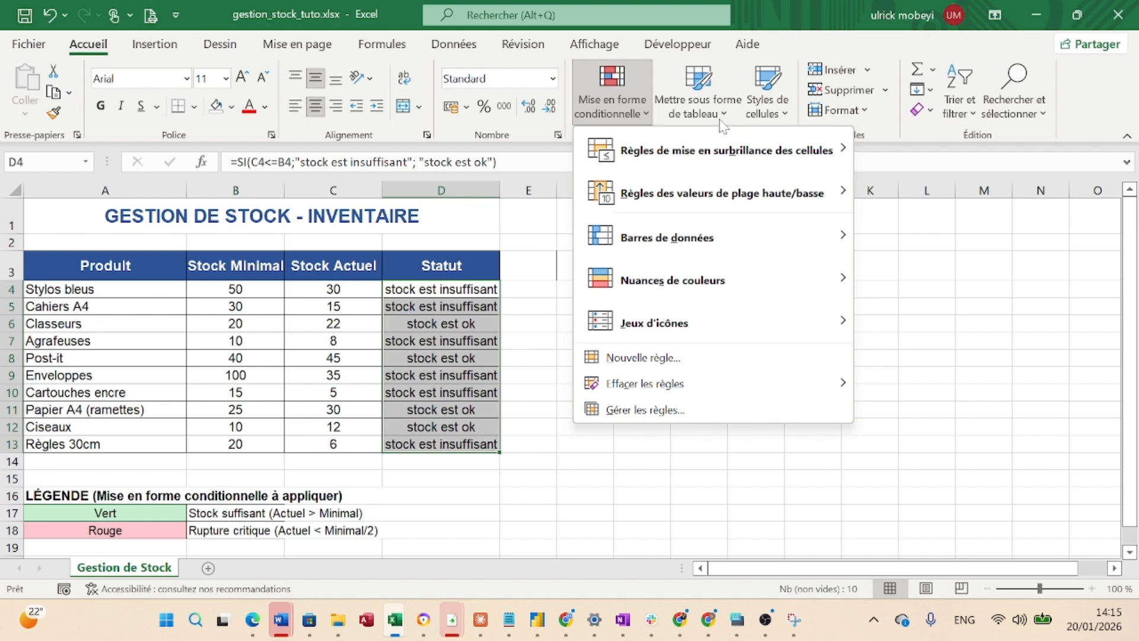
mouse_move(706, 157)
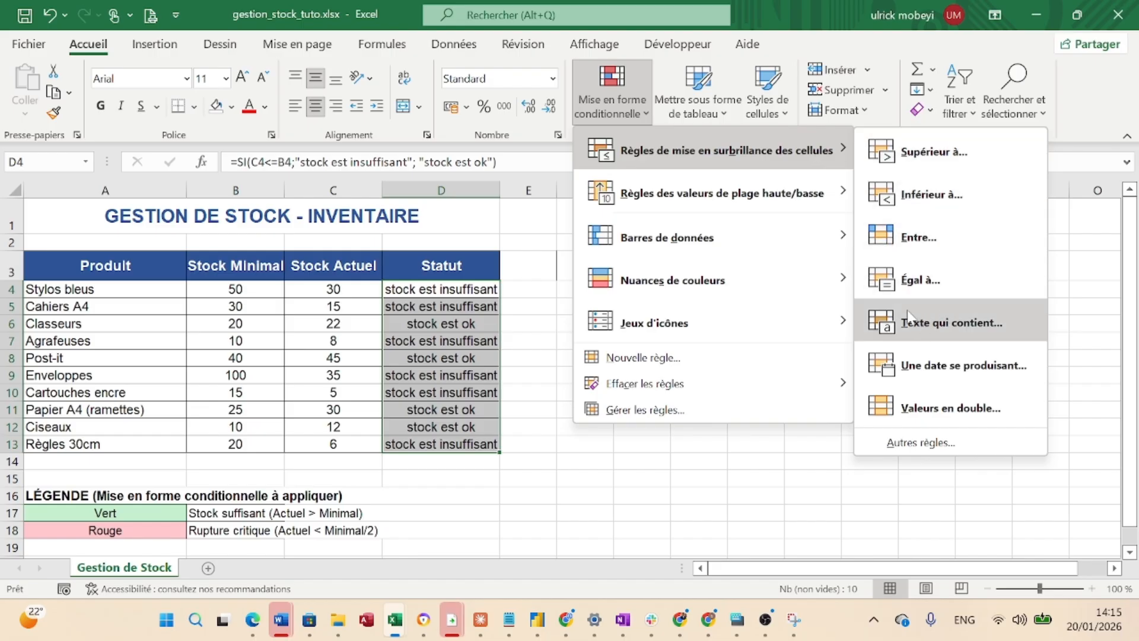
left_click(954, 323)
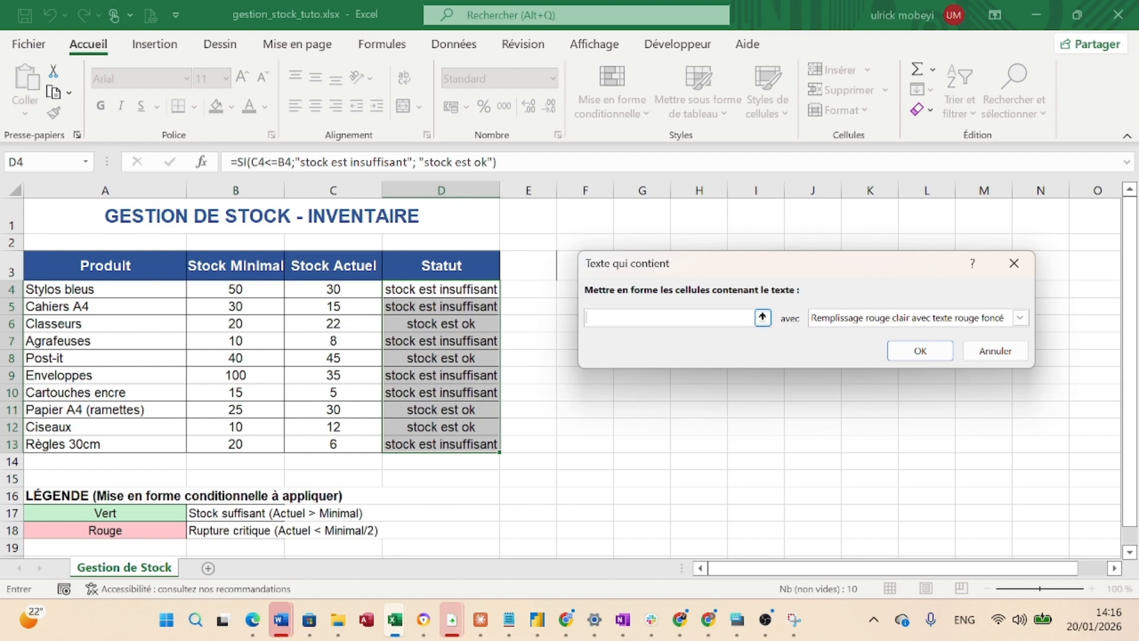
Format cells containing "stock est insuffisant" with "Remplissage rouge clair avec texte rouge foncé" and apply the rule
type("st")
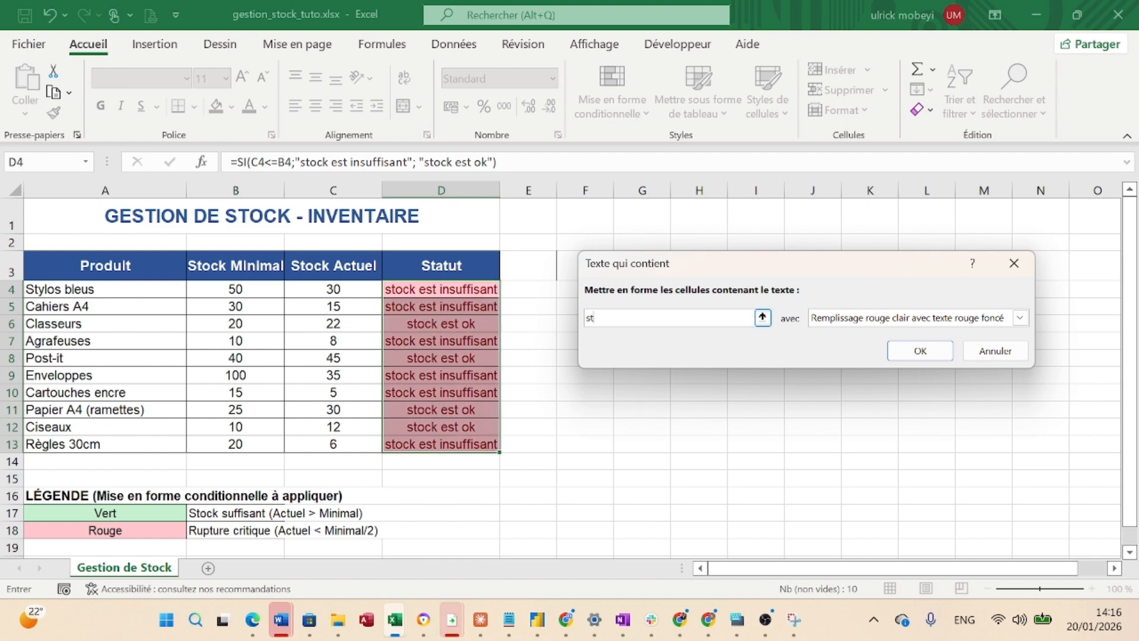
type("ock")
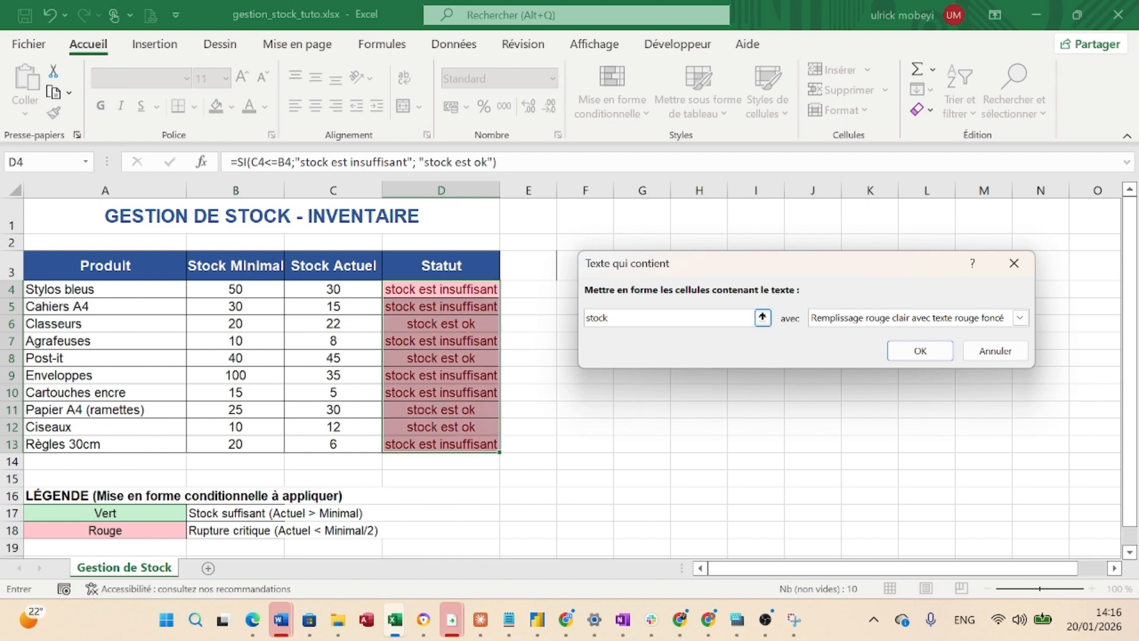
type(" est i")
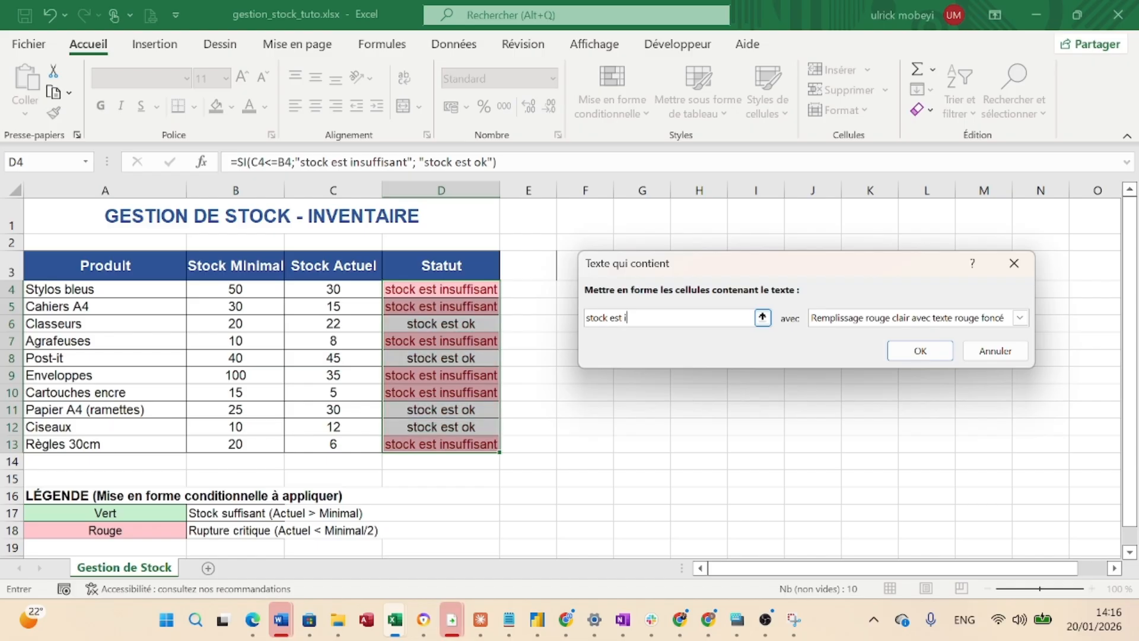
type("nsuffisant")
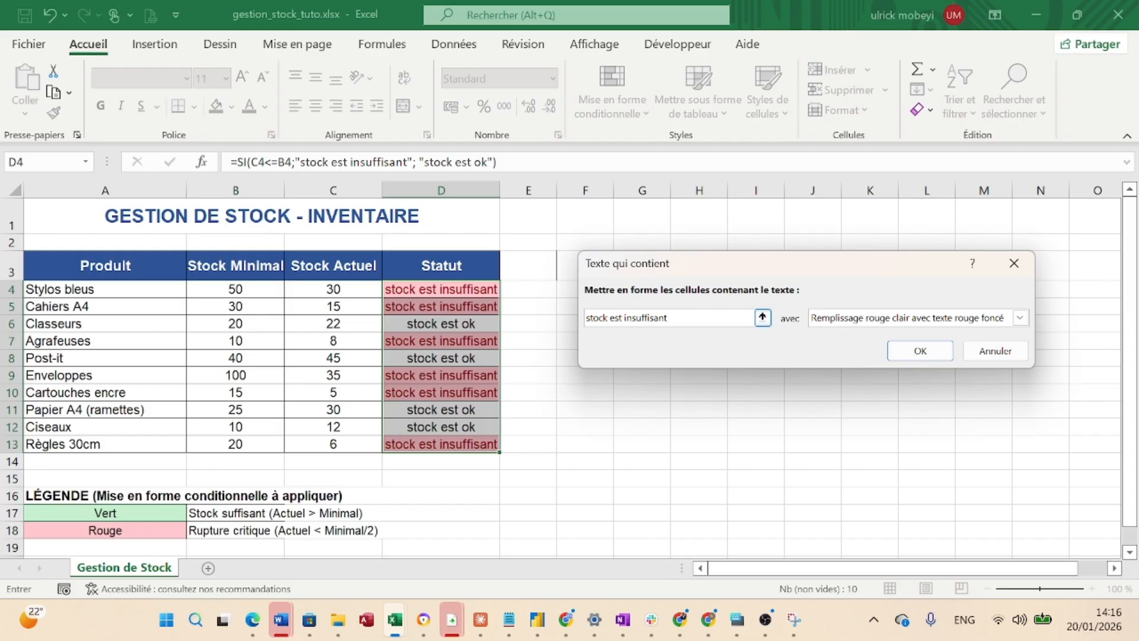
left_click(1020, 320)
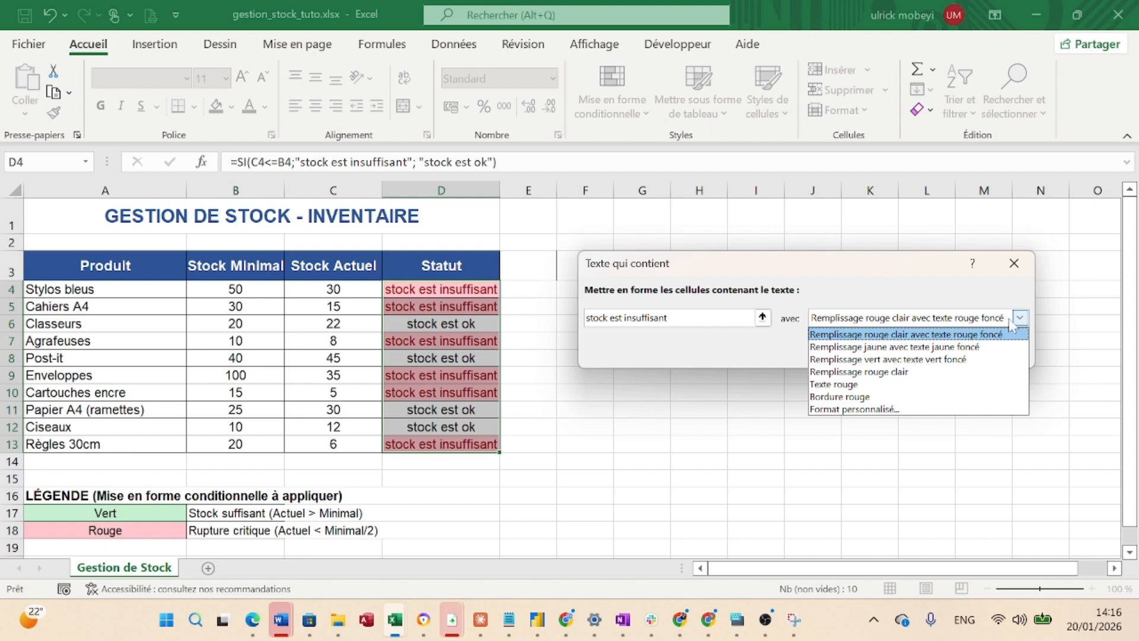
left_click(936, 333)
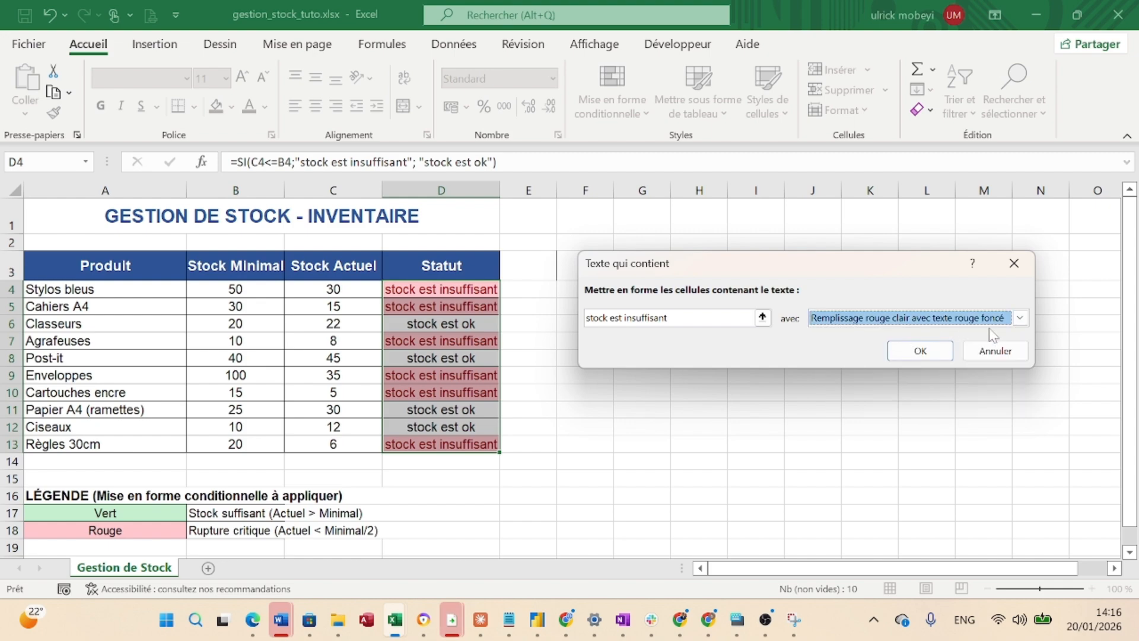
left_click(929, 352)
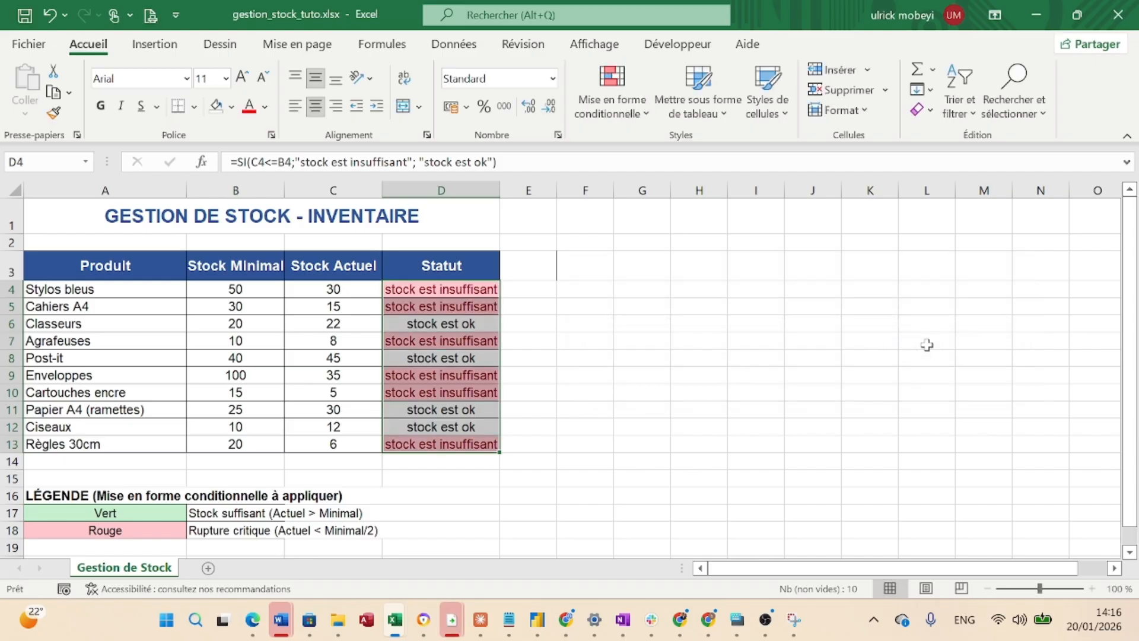
Inspect the formatted Statut cells of the Stylos bleus, Cahiers A4 and Agrafeuses rows
left_click(575, 326)
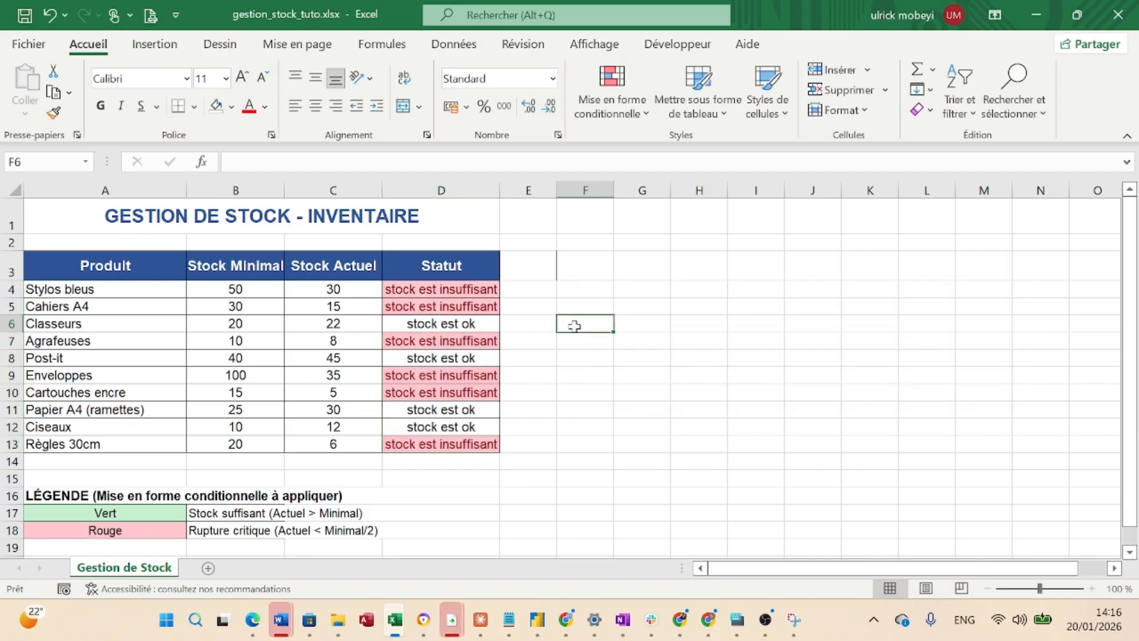
left_click(453, 289)
left_click(446, 307)
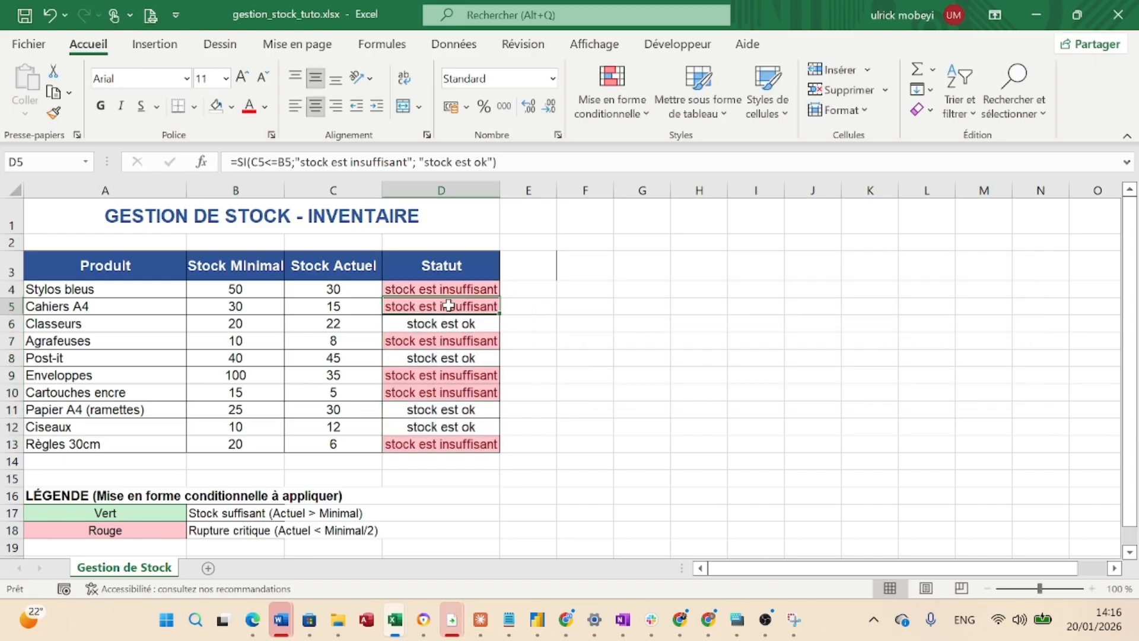
left_click(437, 338)
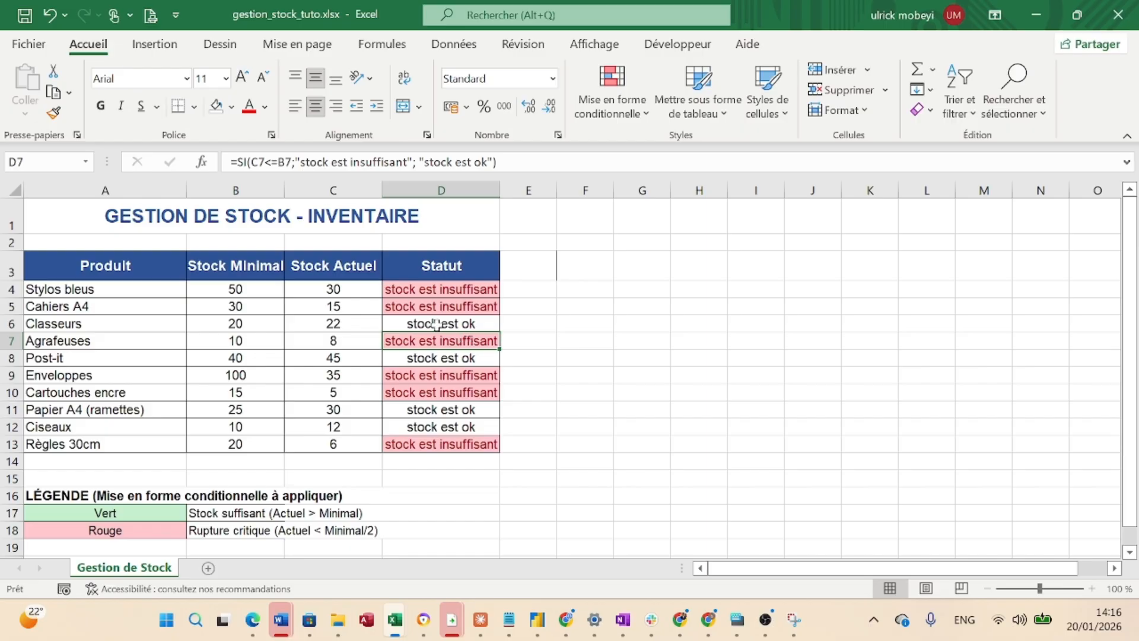
Add a "Texte qui contient" rule to D4:D13 formatting "stock est ok" with "Remplissage vert avec texte vert foncé"
left_click_drag(449, 289, 439, 442)
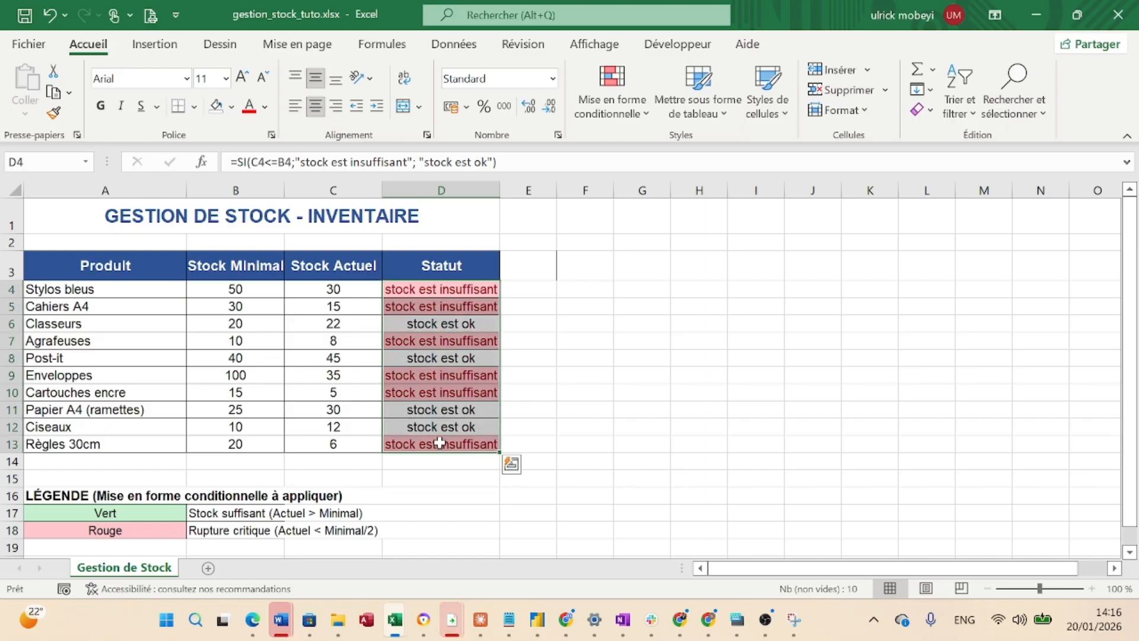
left_click(636, 111)
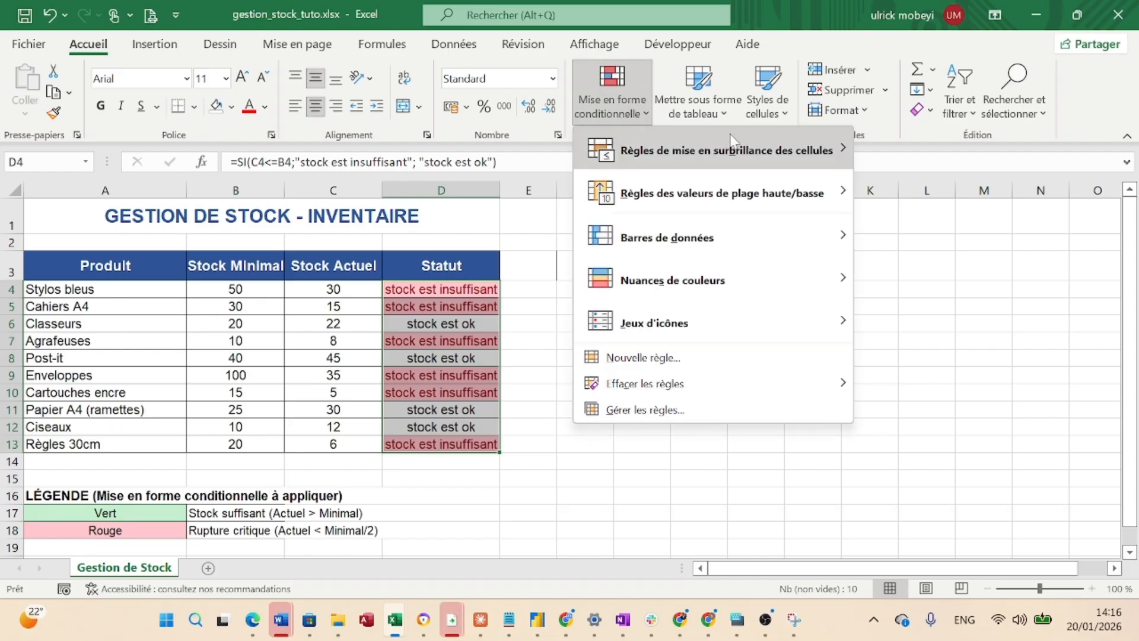
mouse_move(791, 154)
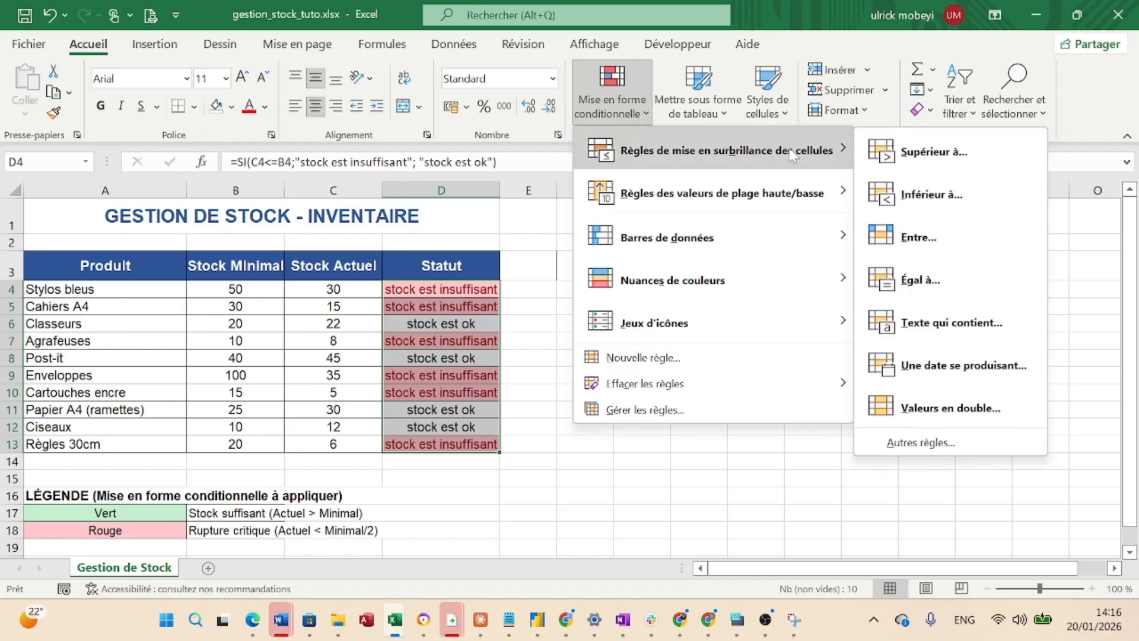
left_click(944, 322)
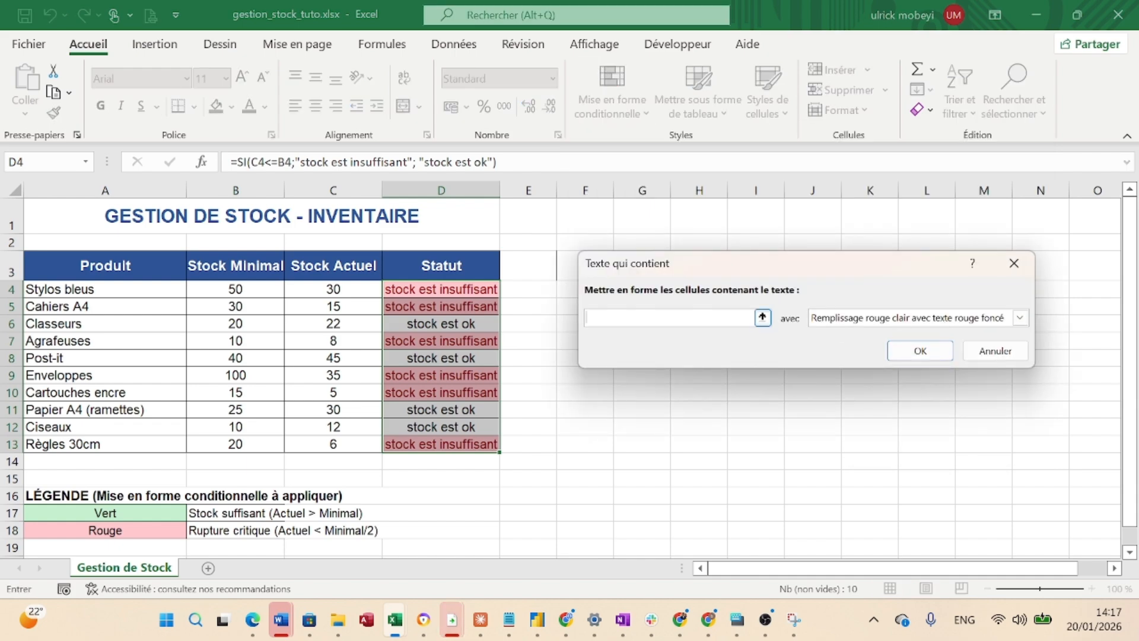
type("s")
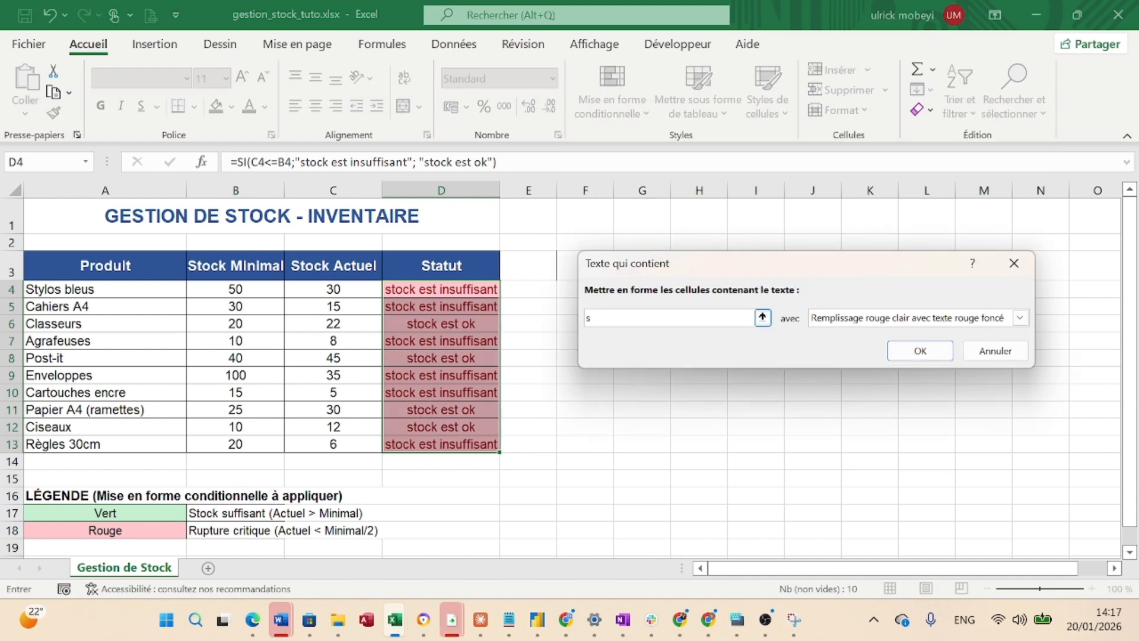
type("tock est ok")
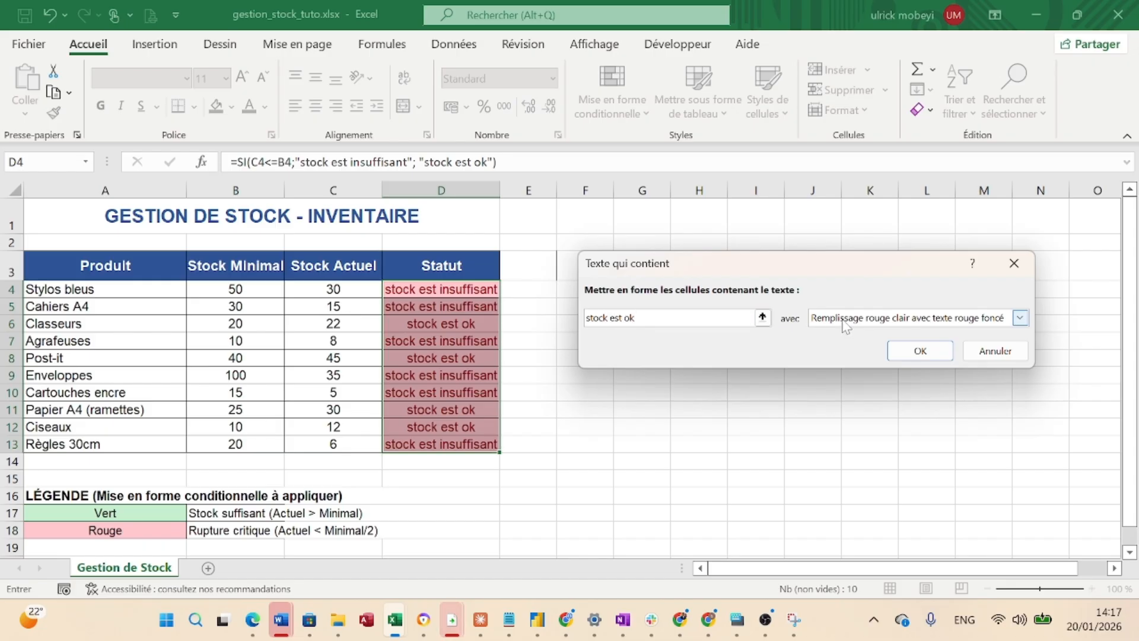
left_click(1019, 318)
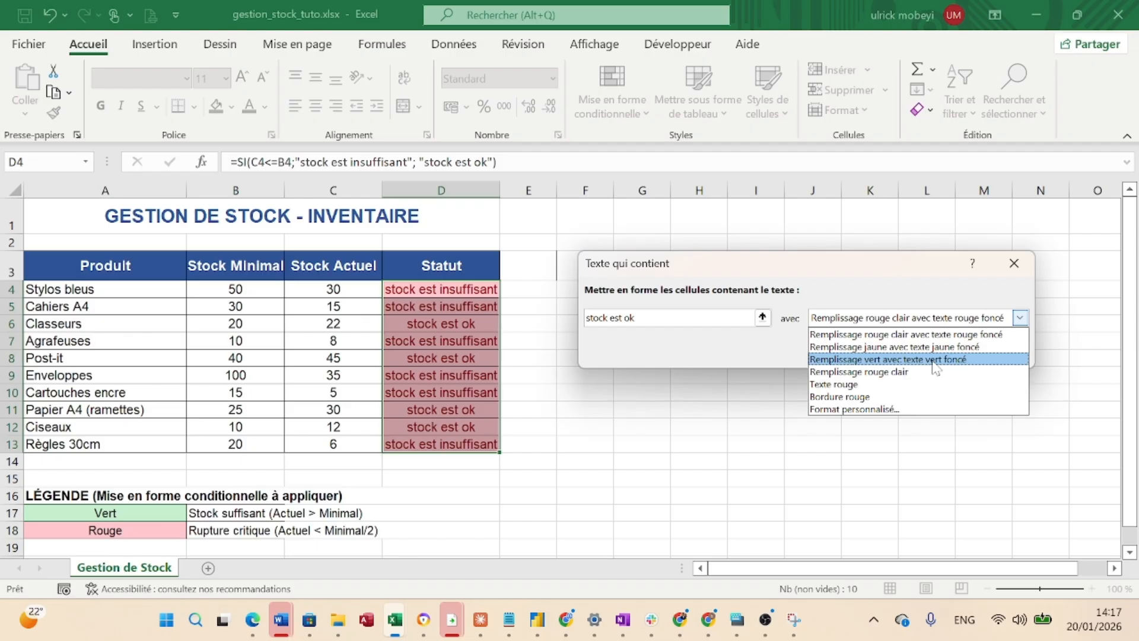
left_click(972, 359)
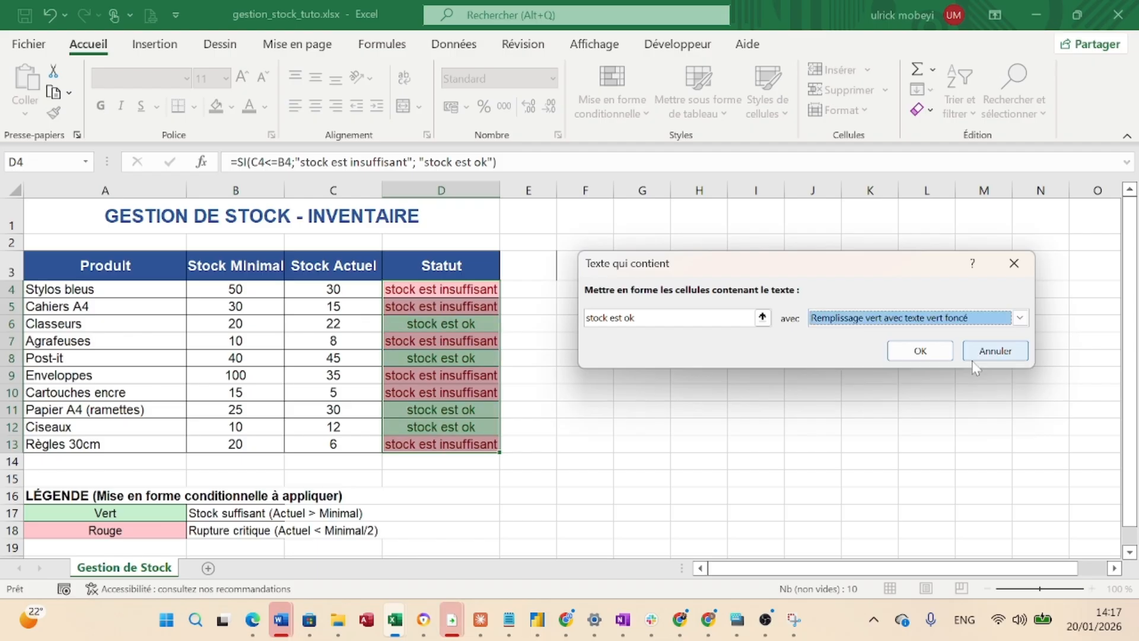
left_click(920, 351)
Review the conditional formatting colours across the Statut cells D4 to D13
left_click(588, 344)
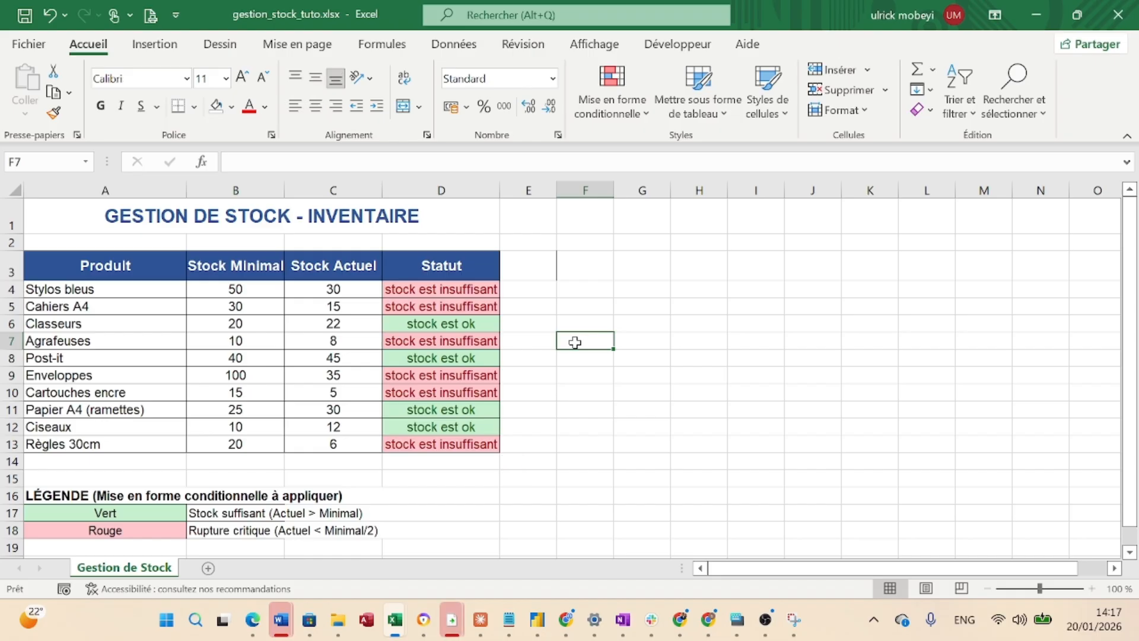
left_click_drag(454, 292, 432, 448)
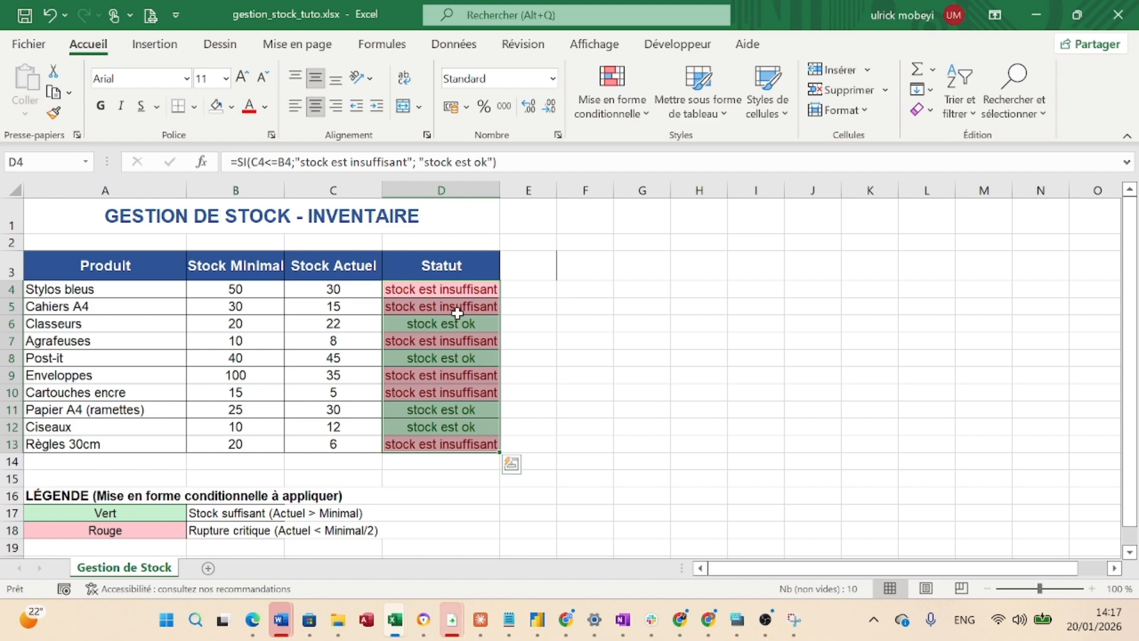
left_click(596, 398)
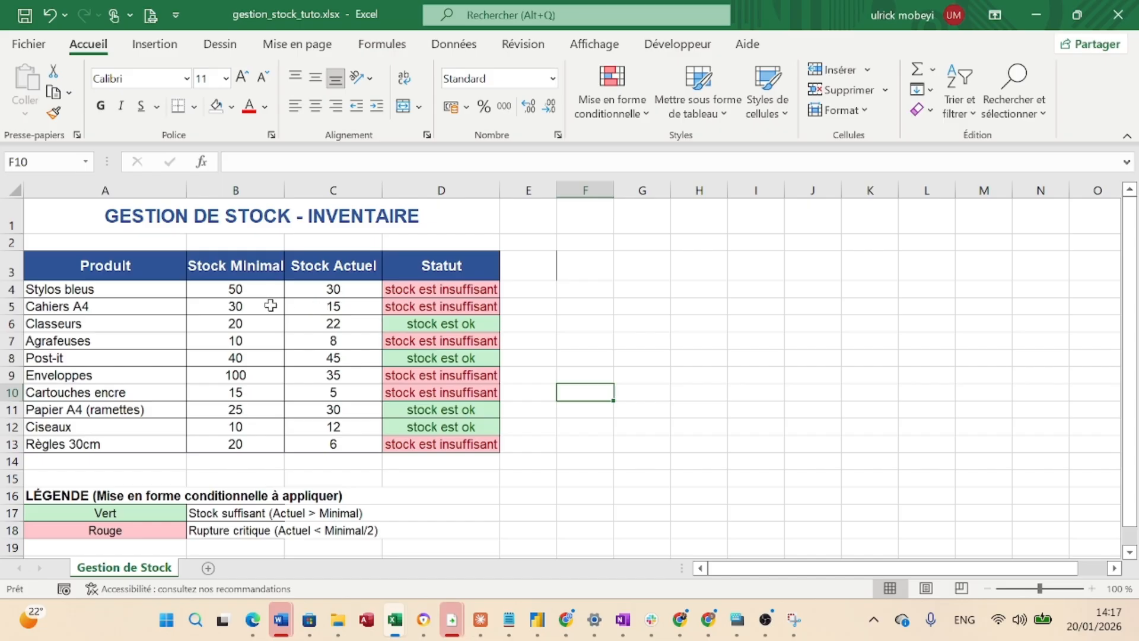
Compare the Cahiers A4 row's actual and minimal stock, and set its Stock Actuel to 31
left_click(344, 306)
left_click(251, 307)
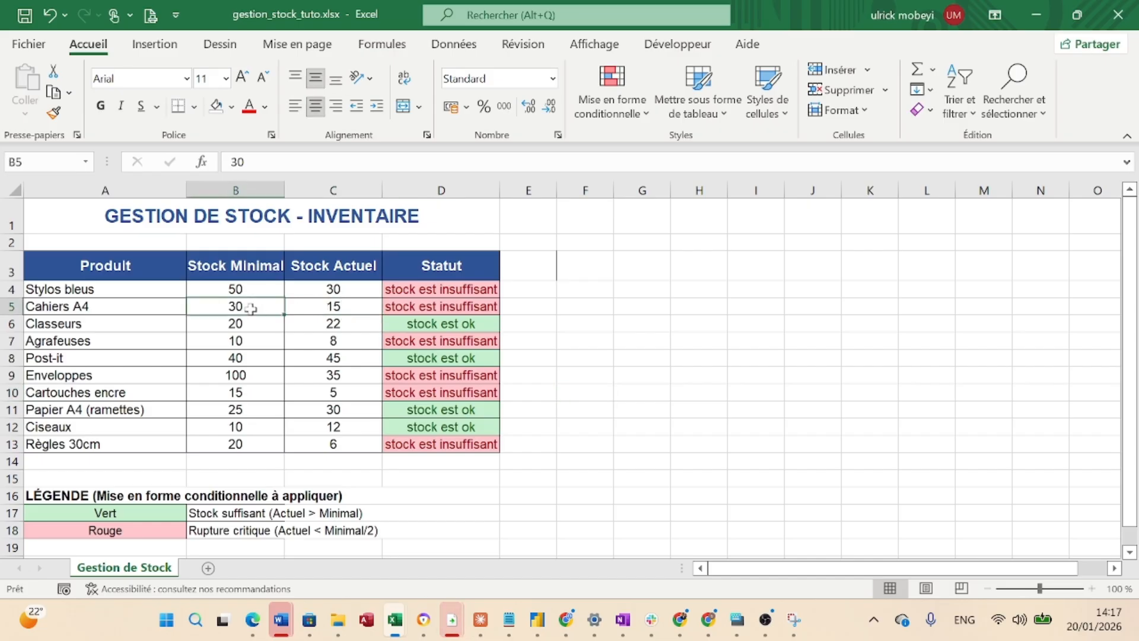
double_click(331, 306)
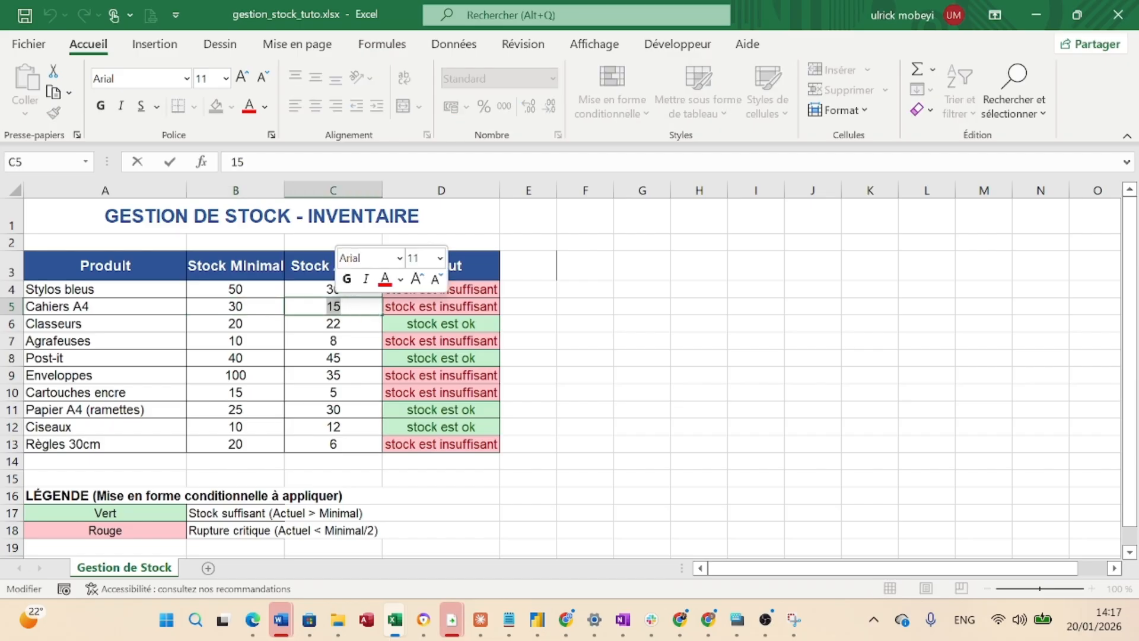
type("3")
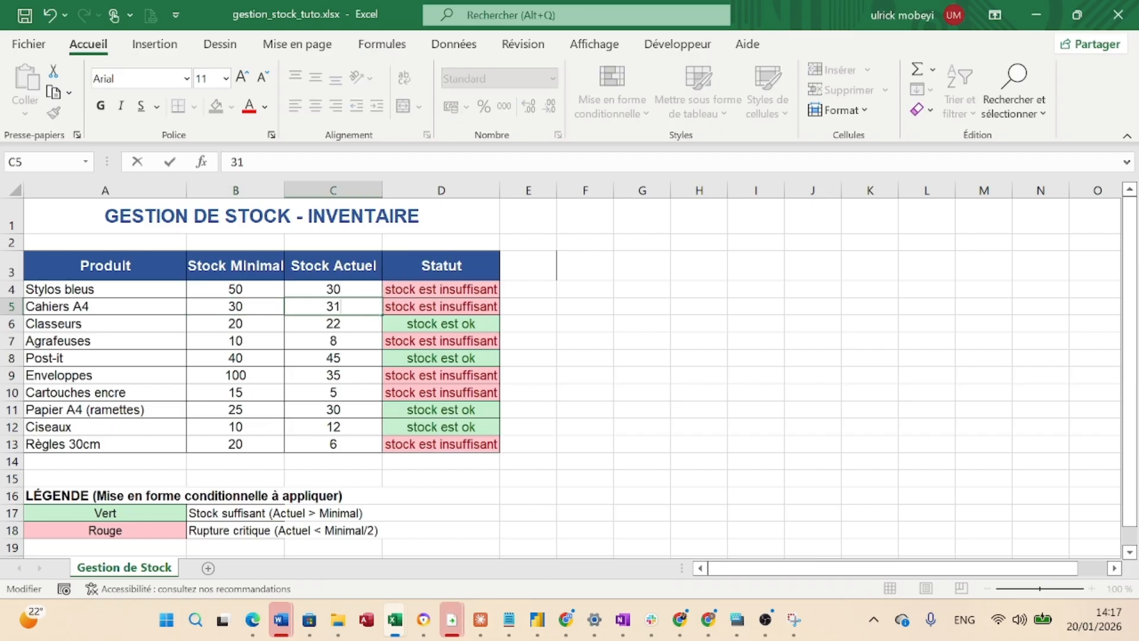
key("Return")
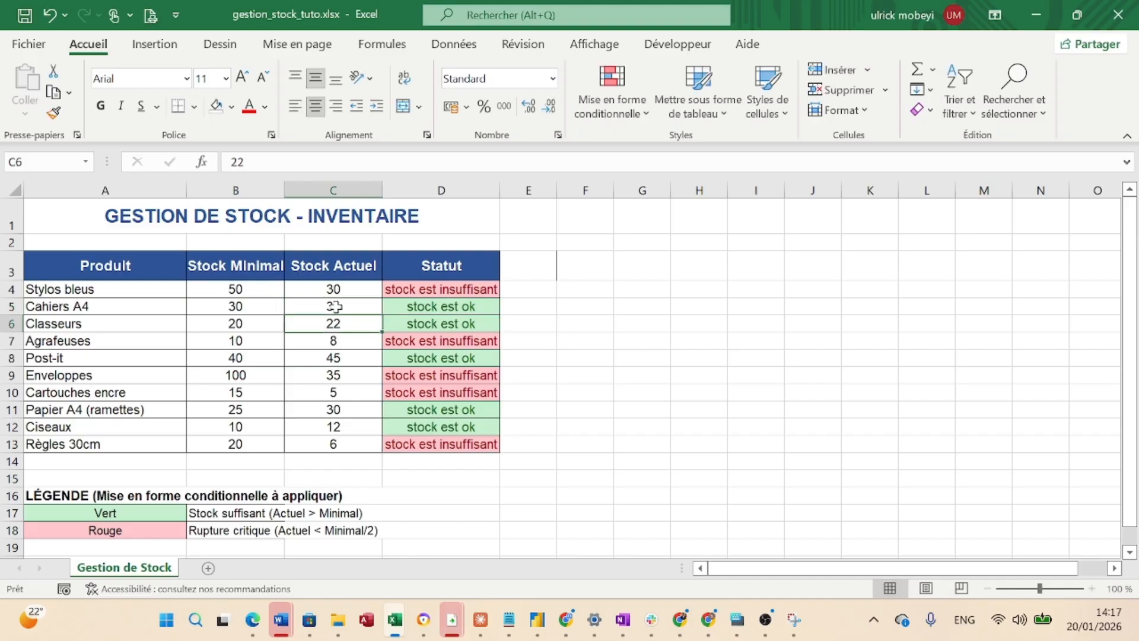